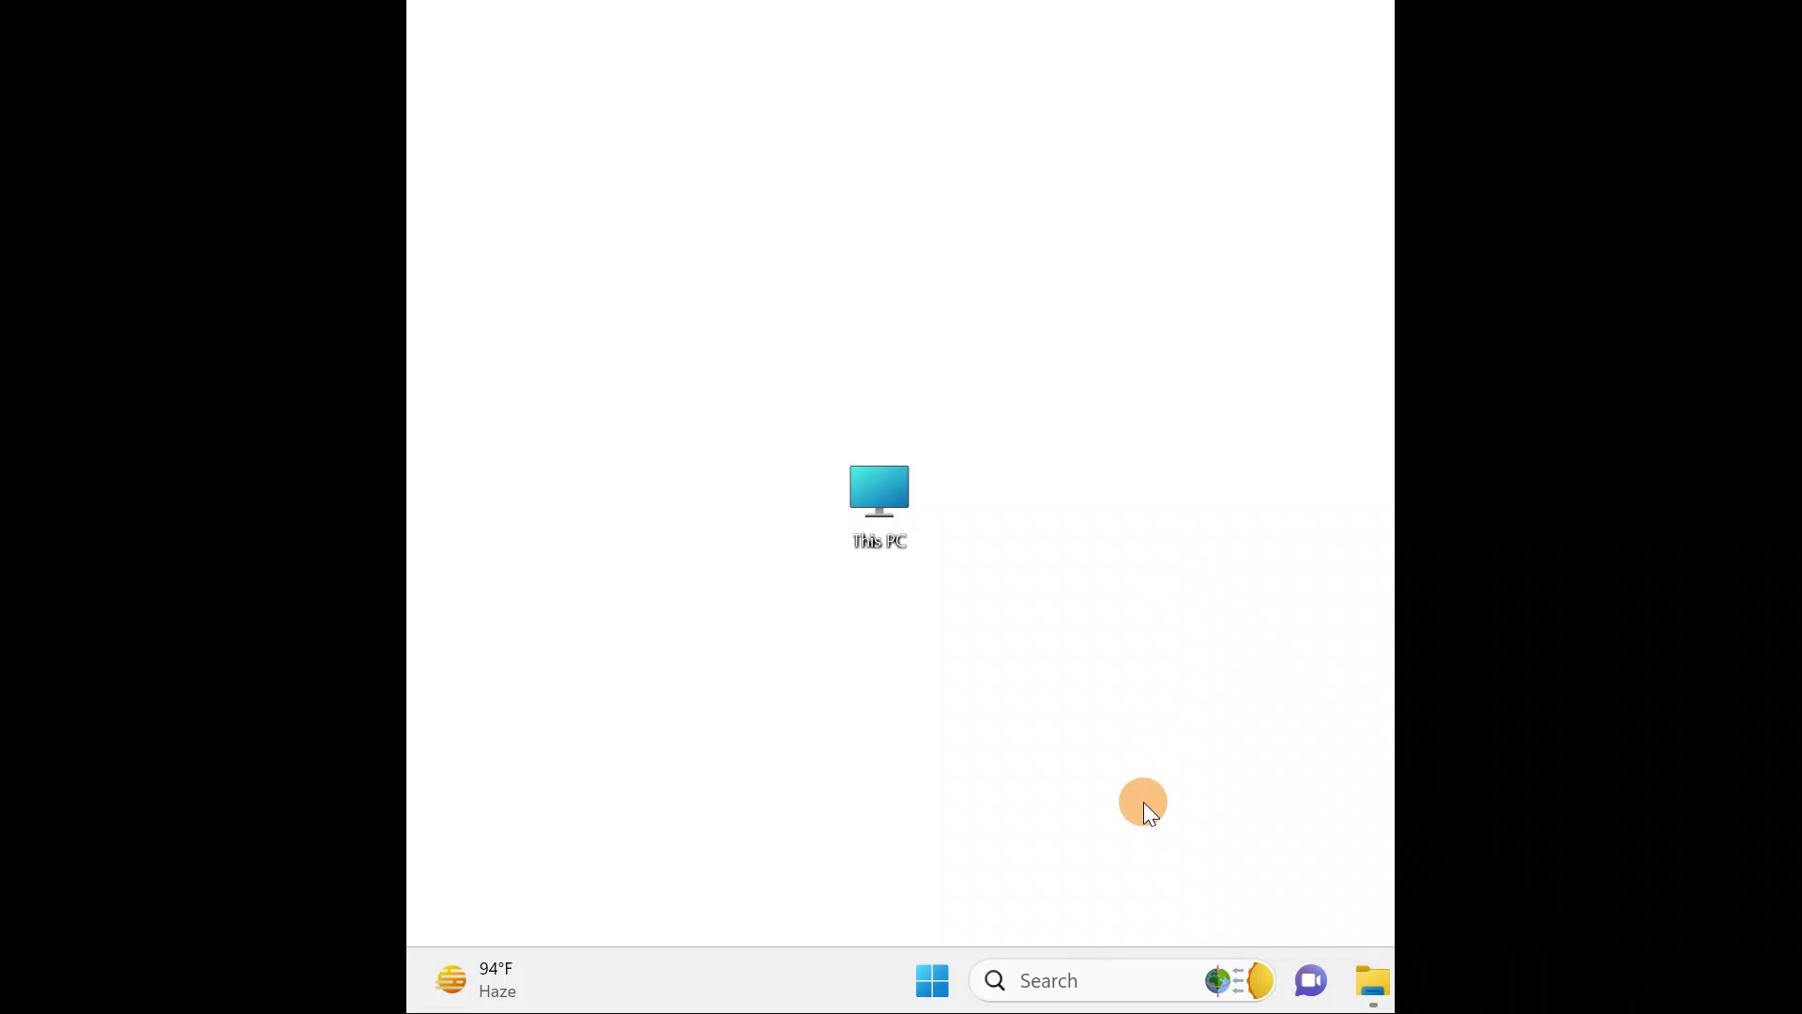
Step: Search Windows for 'control' to bring up Control Panel as the best match
{"action": "left_click", "coordinate": [1040, 980]}
{"action": "type", "text": "co"}
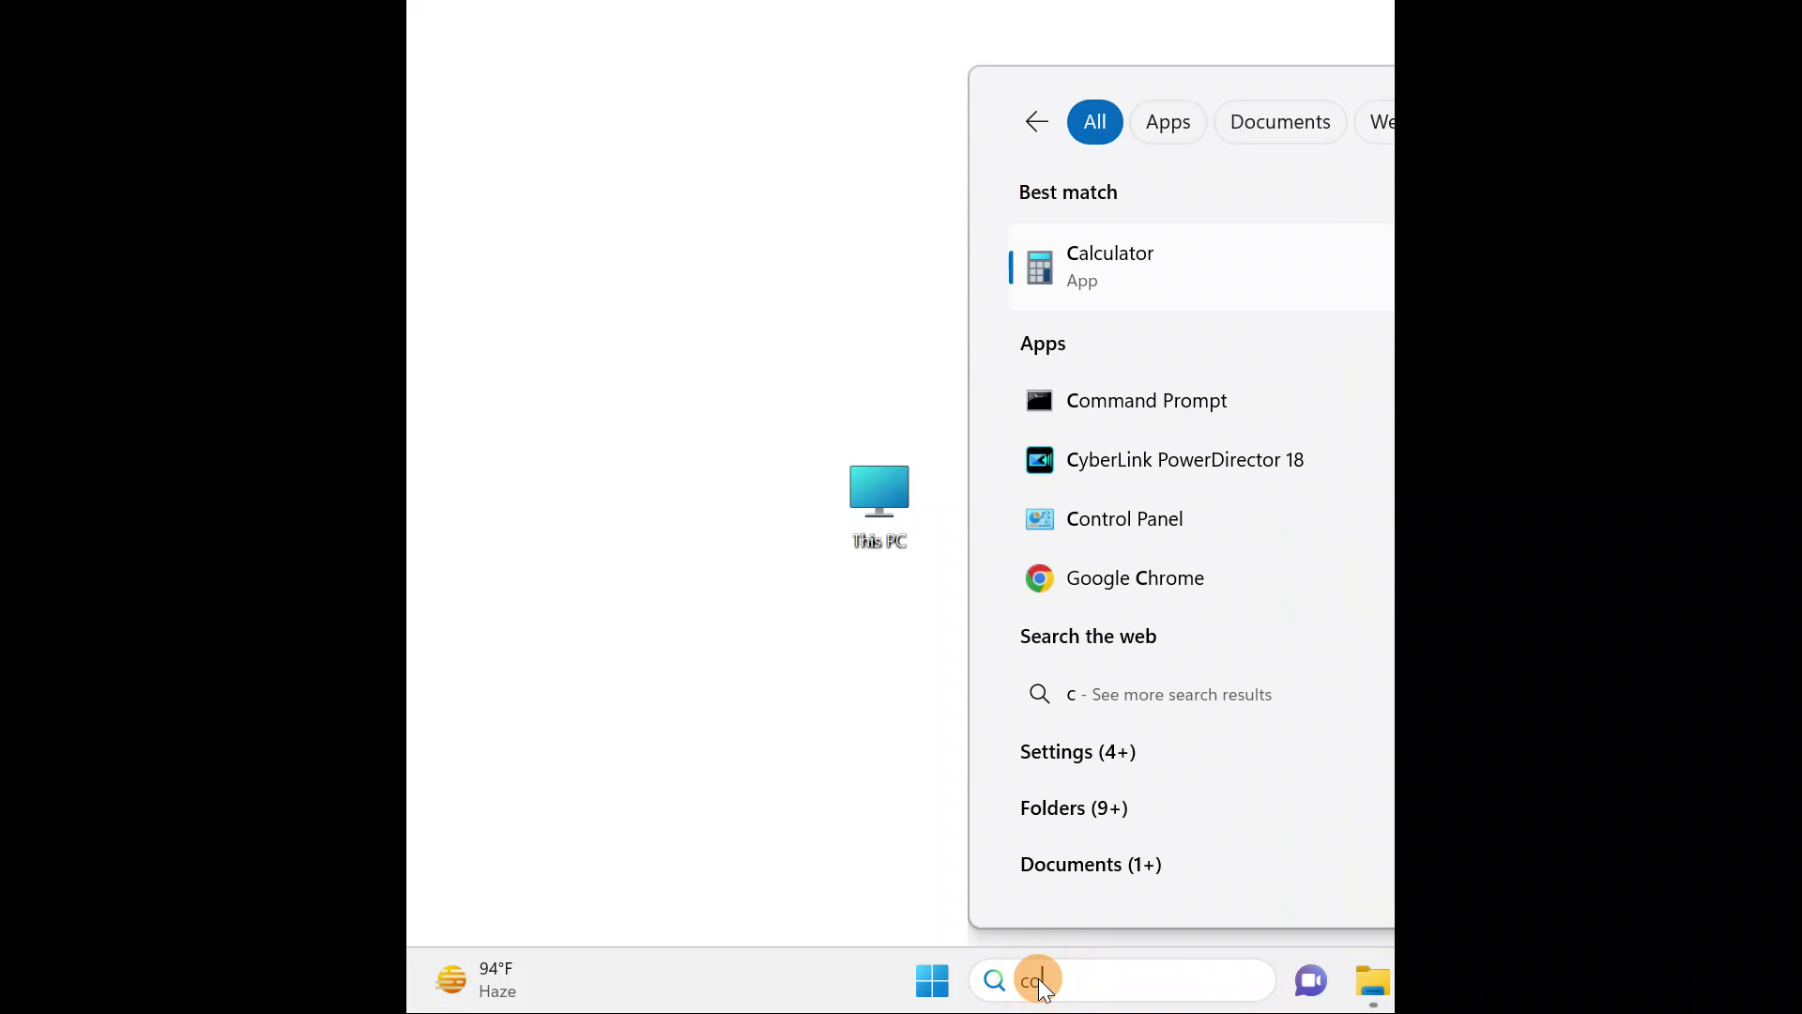
{"action": "type", "text": "ntrol"}
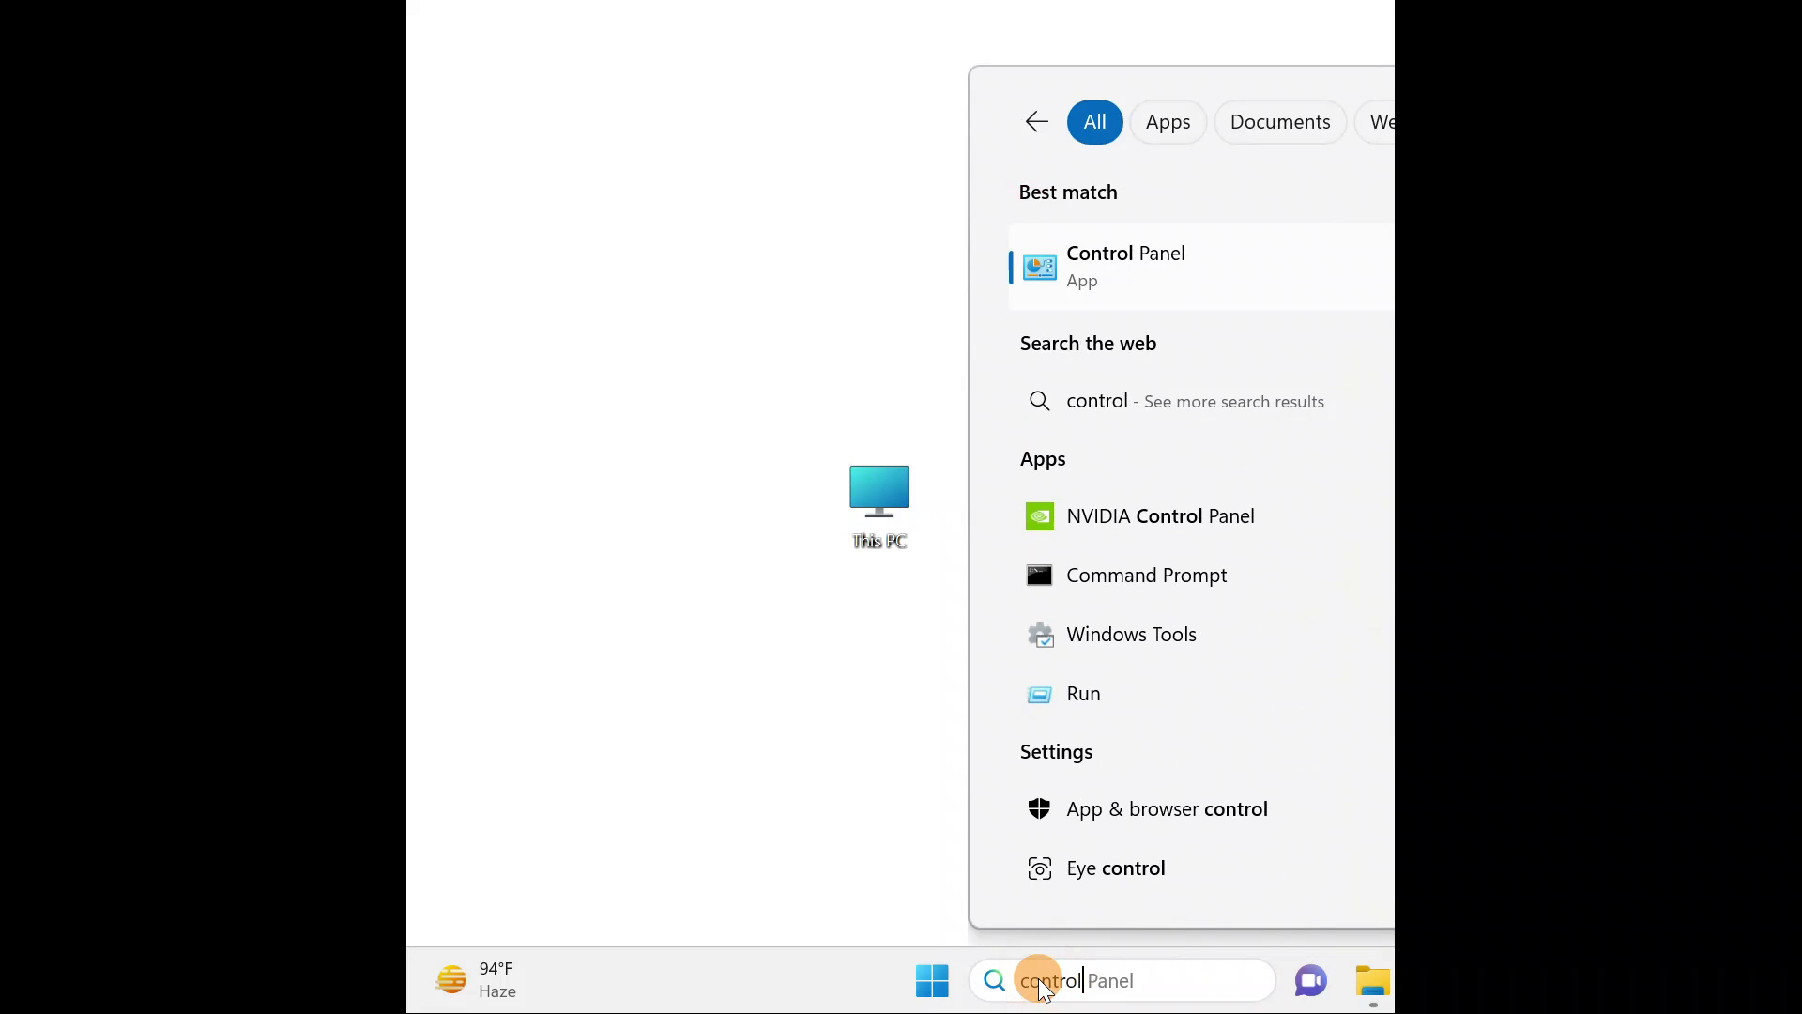
Step: Open Control Panel, bring its window into view, and switch View by to Large icons
{"action": "left_click", "coordinate": [1073, 261]}
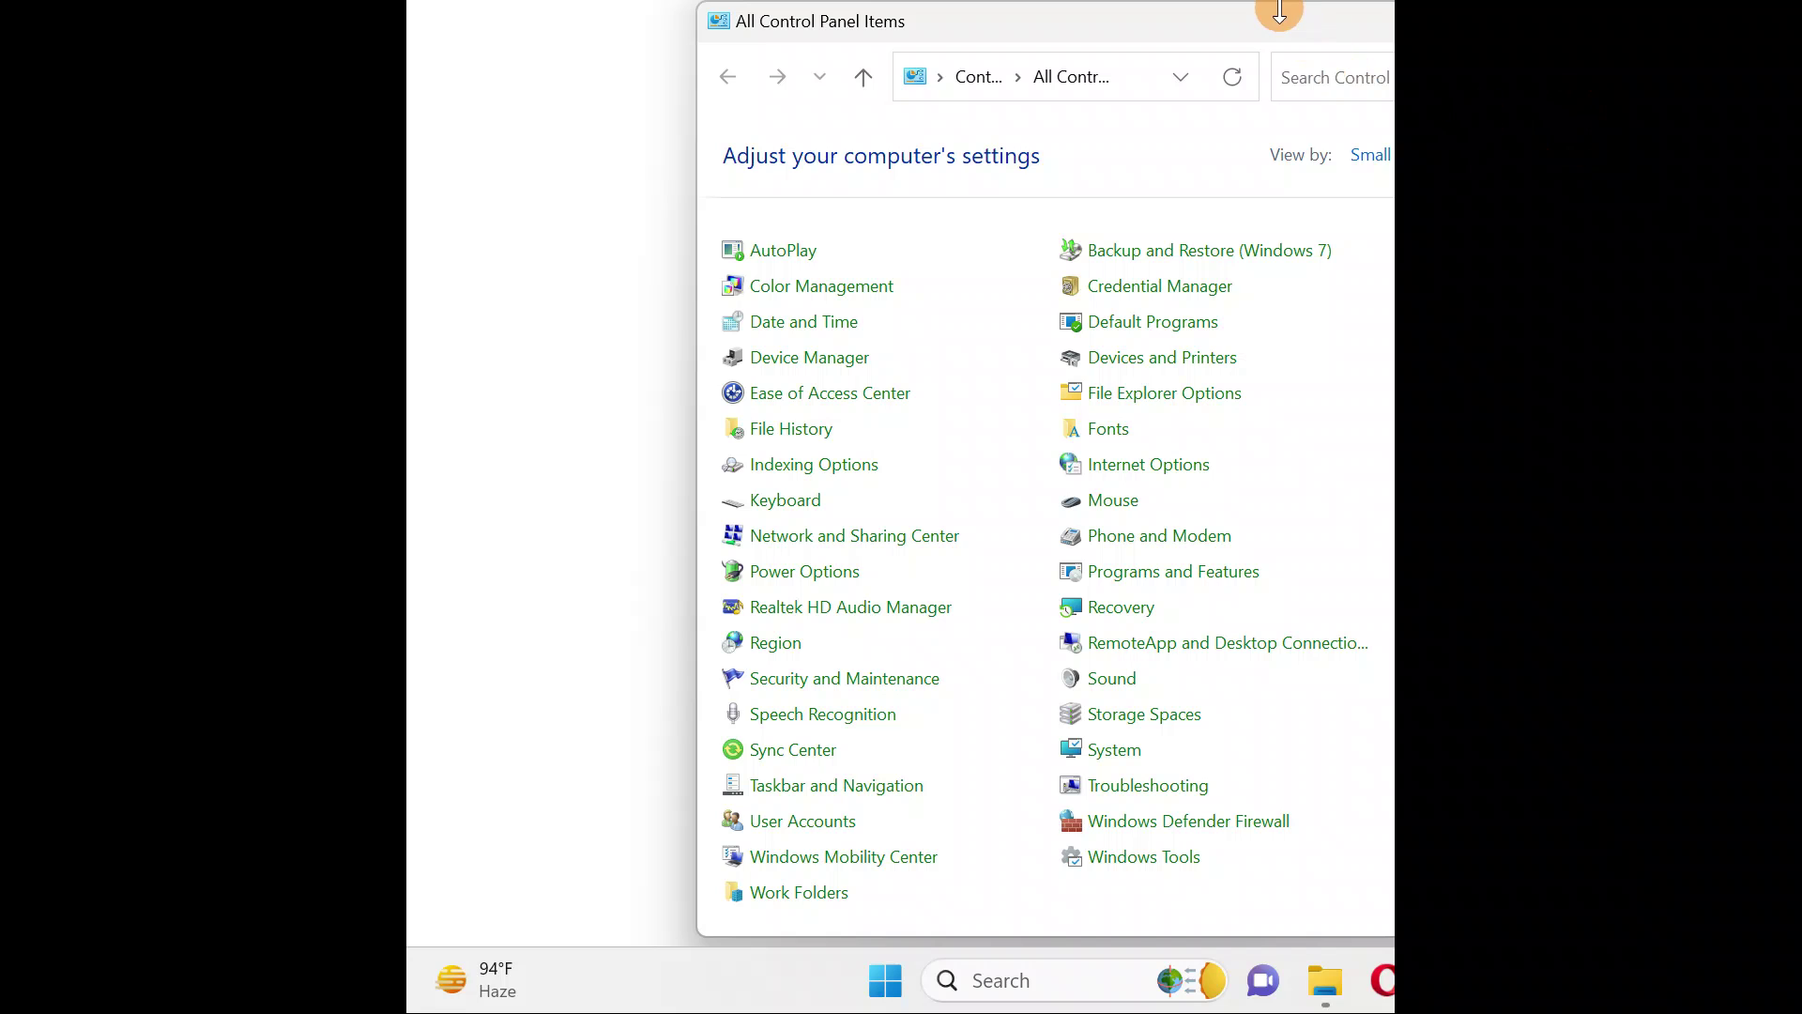
{"action": "left_click_drag", "start_coordinate": [1280, 25], "coordinate": [1059, 31]}
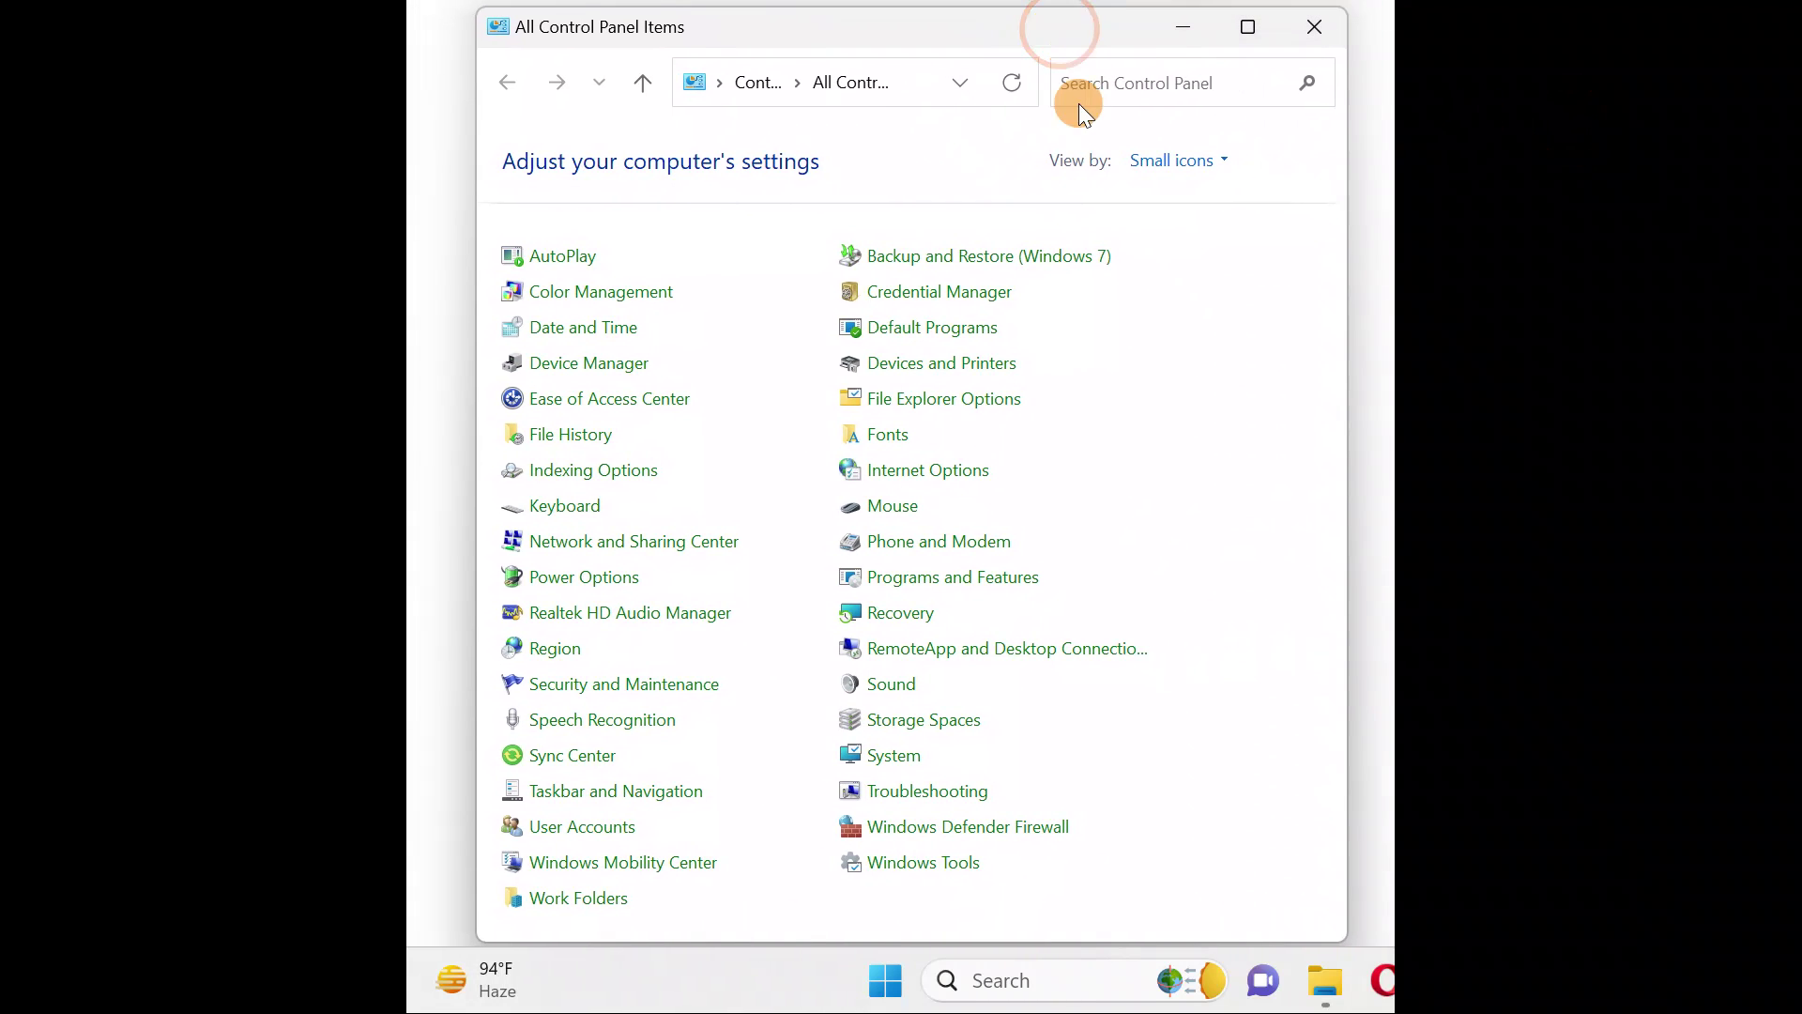
{"action": "left_click", "coordinate": [1225, 159]}
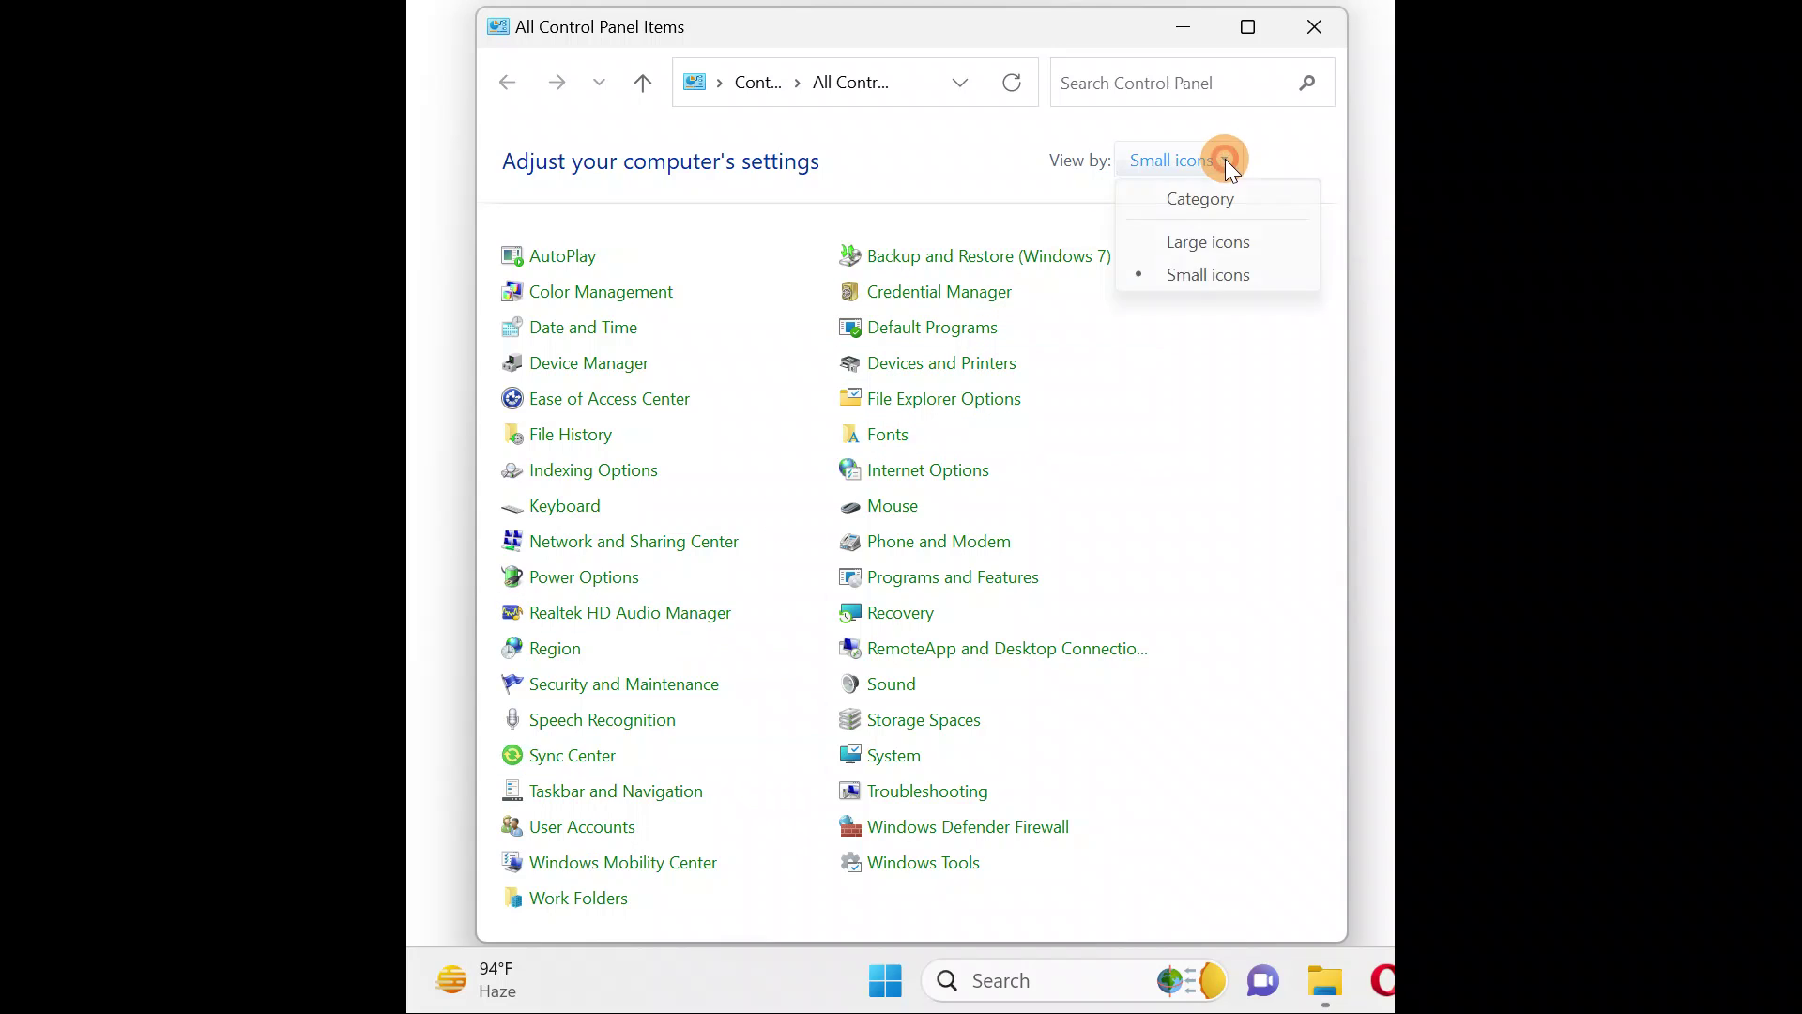
{"action": "left_click", "coordinate": [1215, 242]}
{"action": "left_click_drag", "start_coordinate": [1339, 272], "coordinate": [1304, 604]}
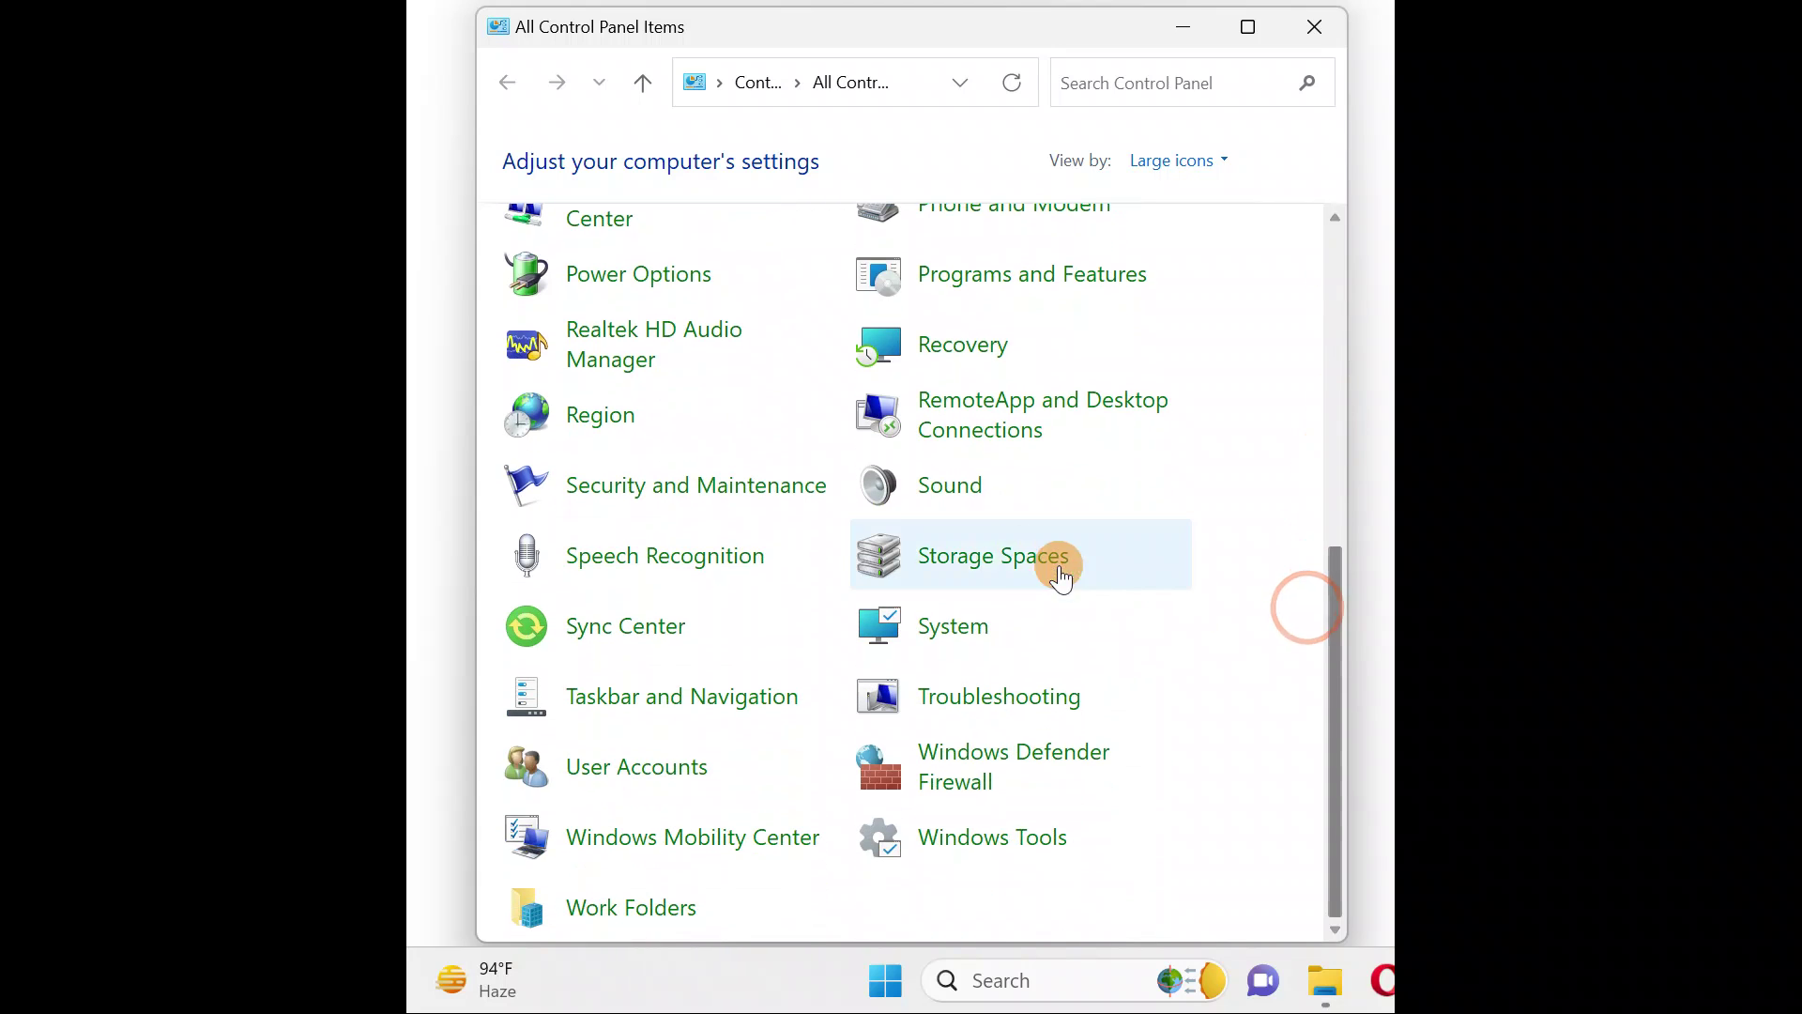
Step: Open Sound settings and select the Microphone on the Recording tab
{"action": "left_click", "coordinate": [952, 500]}
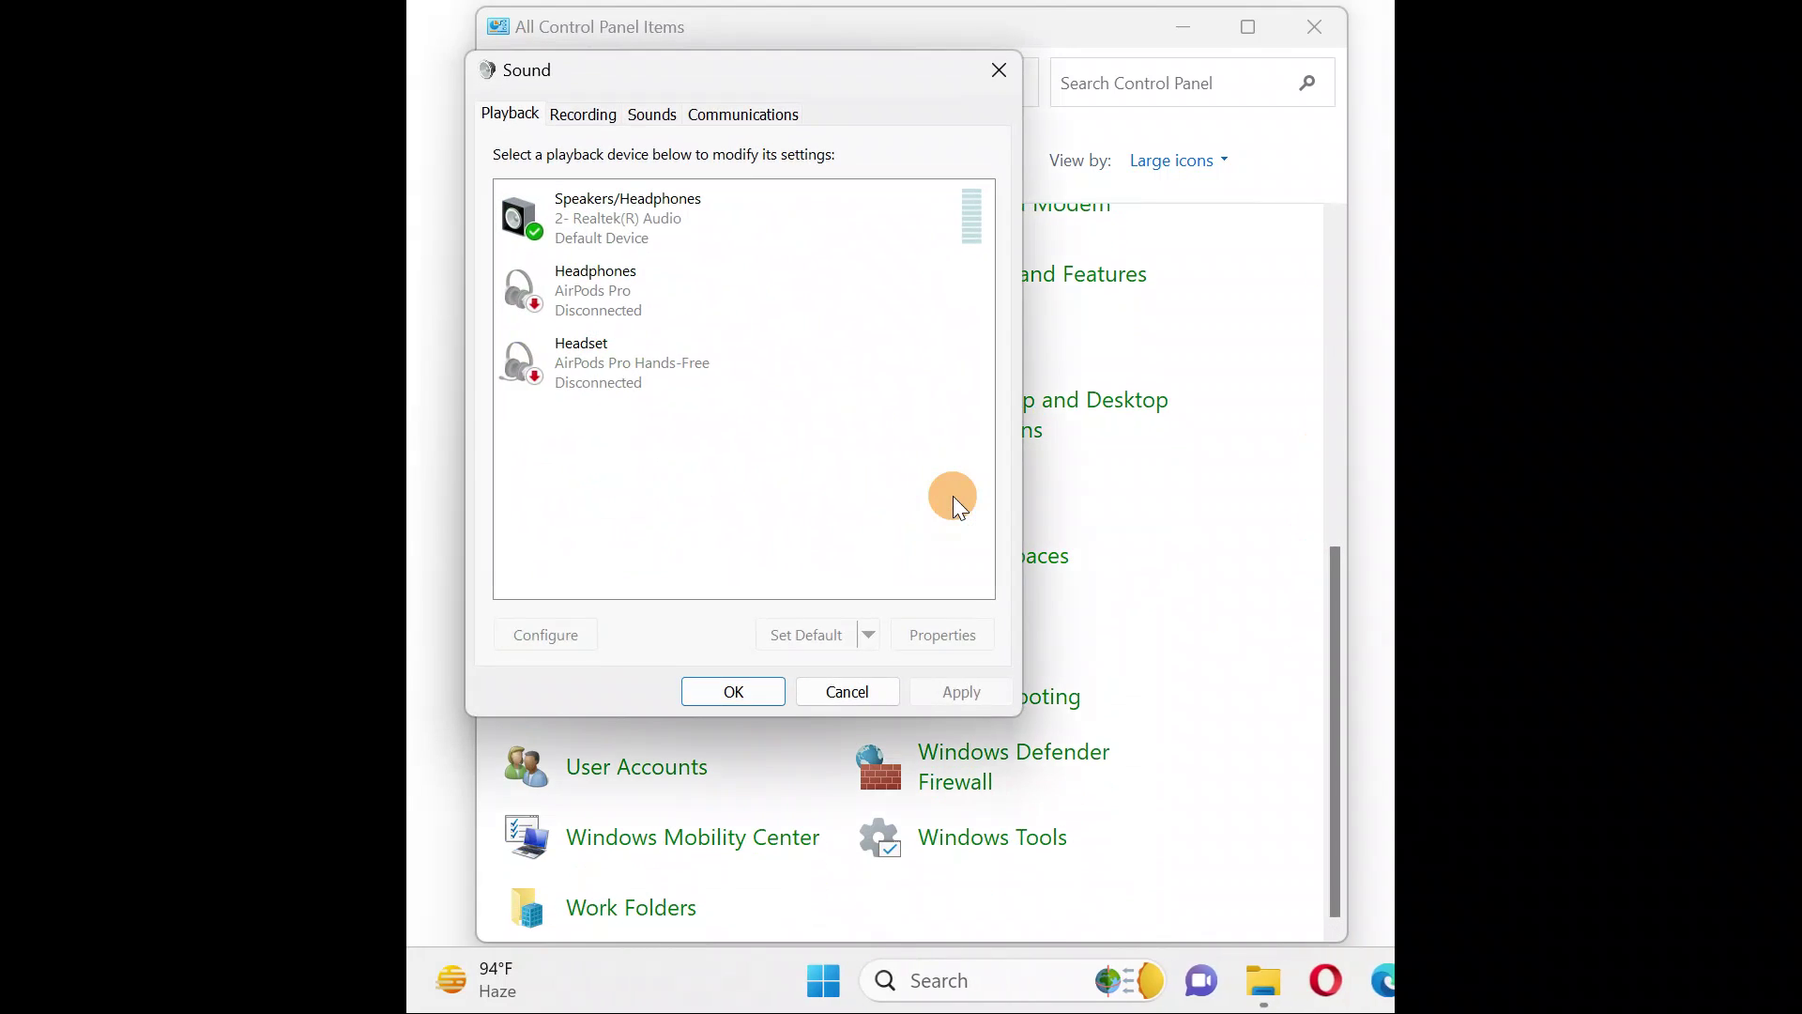
{"action": "left_click_drag", "start_coordinate": [893, 62], "coordinate": [1072, 80]}
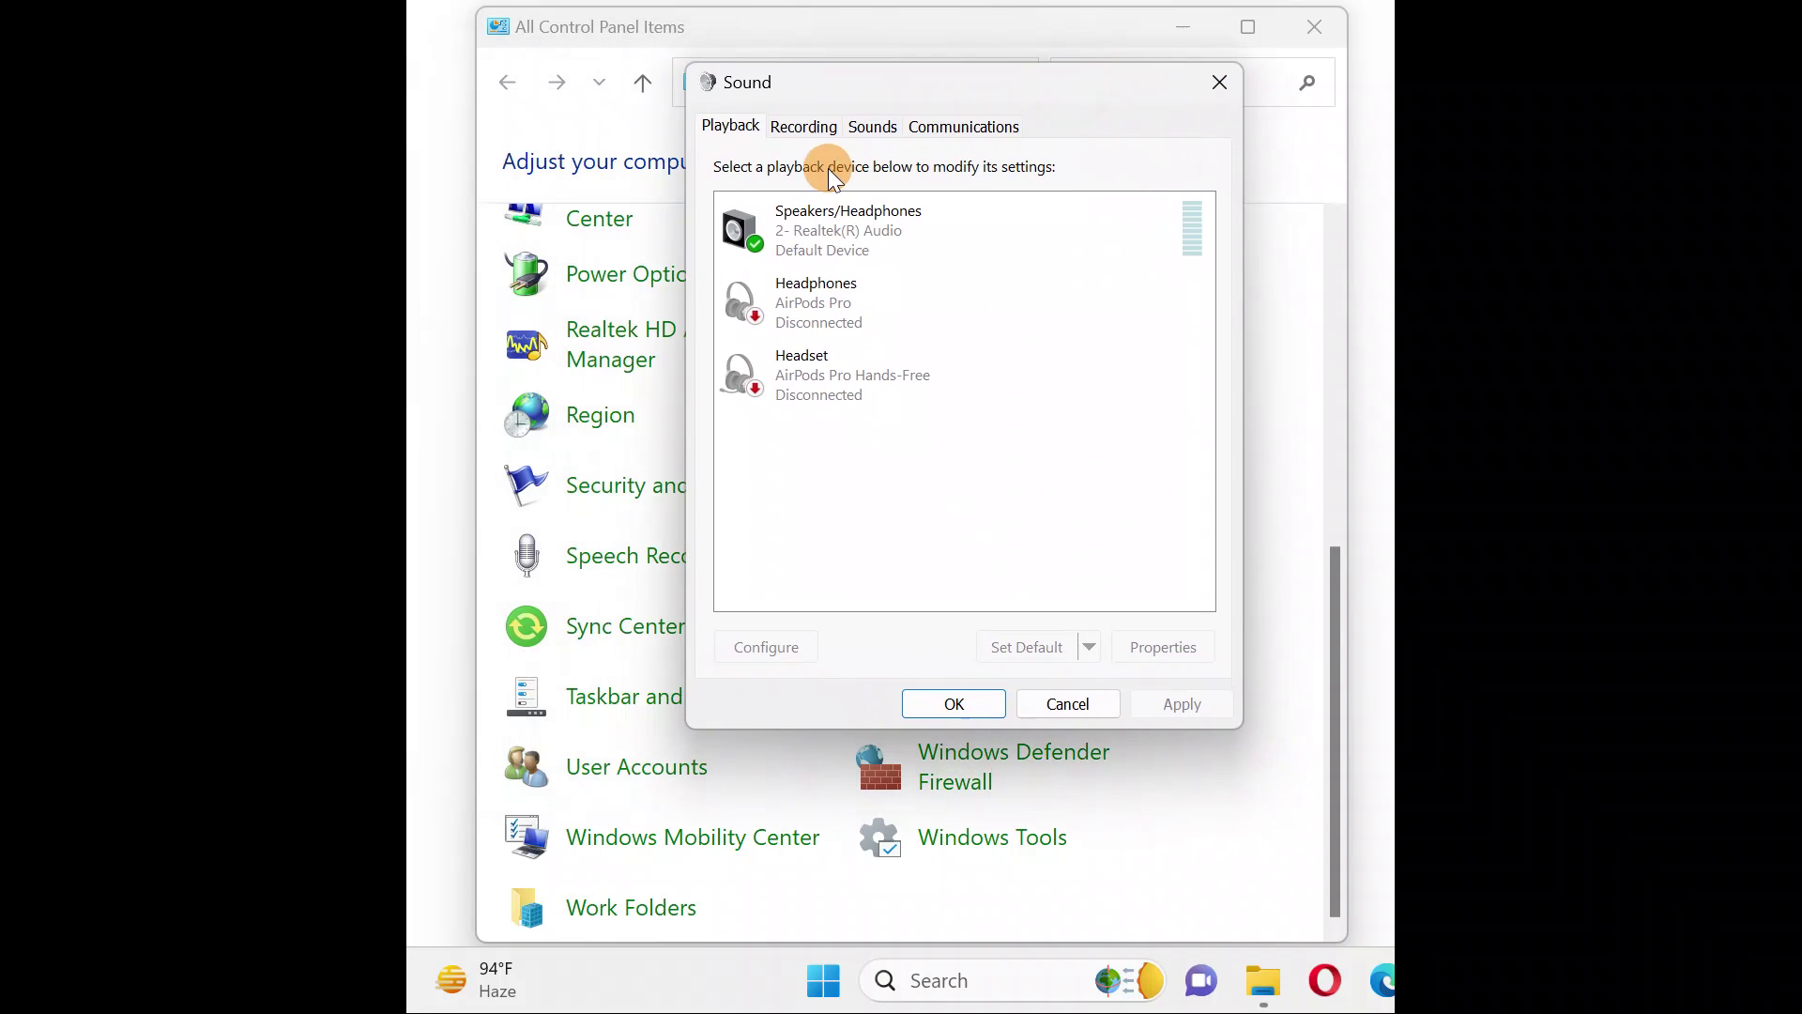
{"action": "left_click", "coordinate": [806, 127]}
{"action": "left_click", "coordinate": [817, 215]}
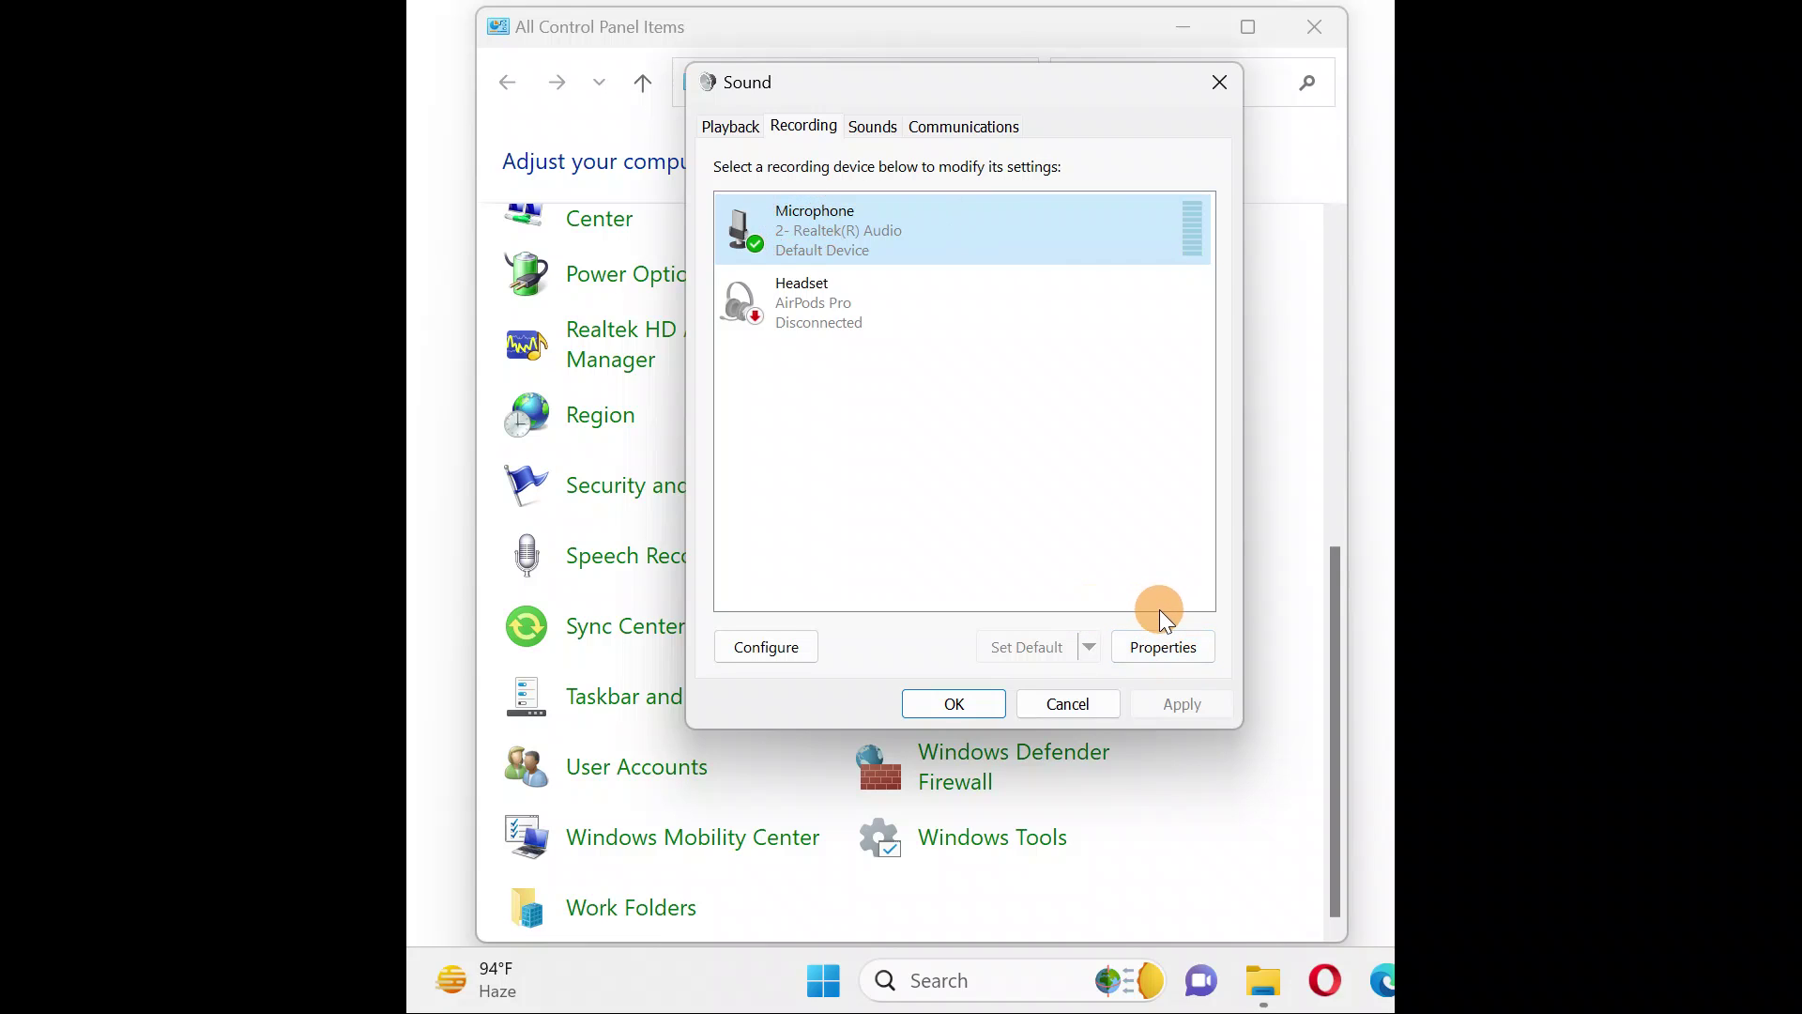
Step: Uncheck 'Allow applications to take exclusive control' in Microphone Advanced properties, apply, and confirm
{"action": "left_click", "coordinate": [1157, 657]}
{"action": "left_click_drag", "start_coordinate": [1011, 187], "coordinate": [888, 132]}
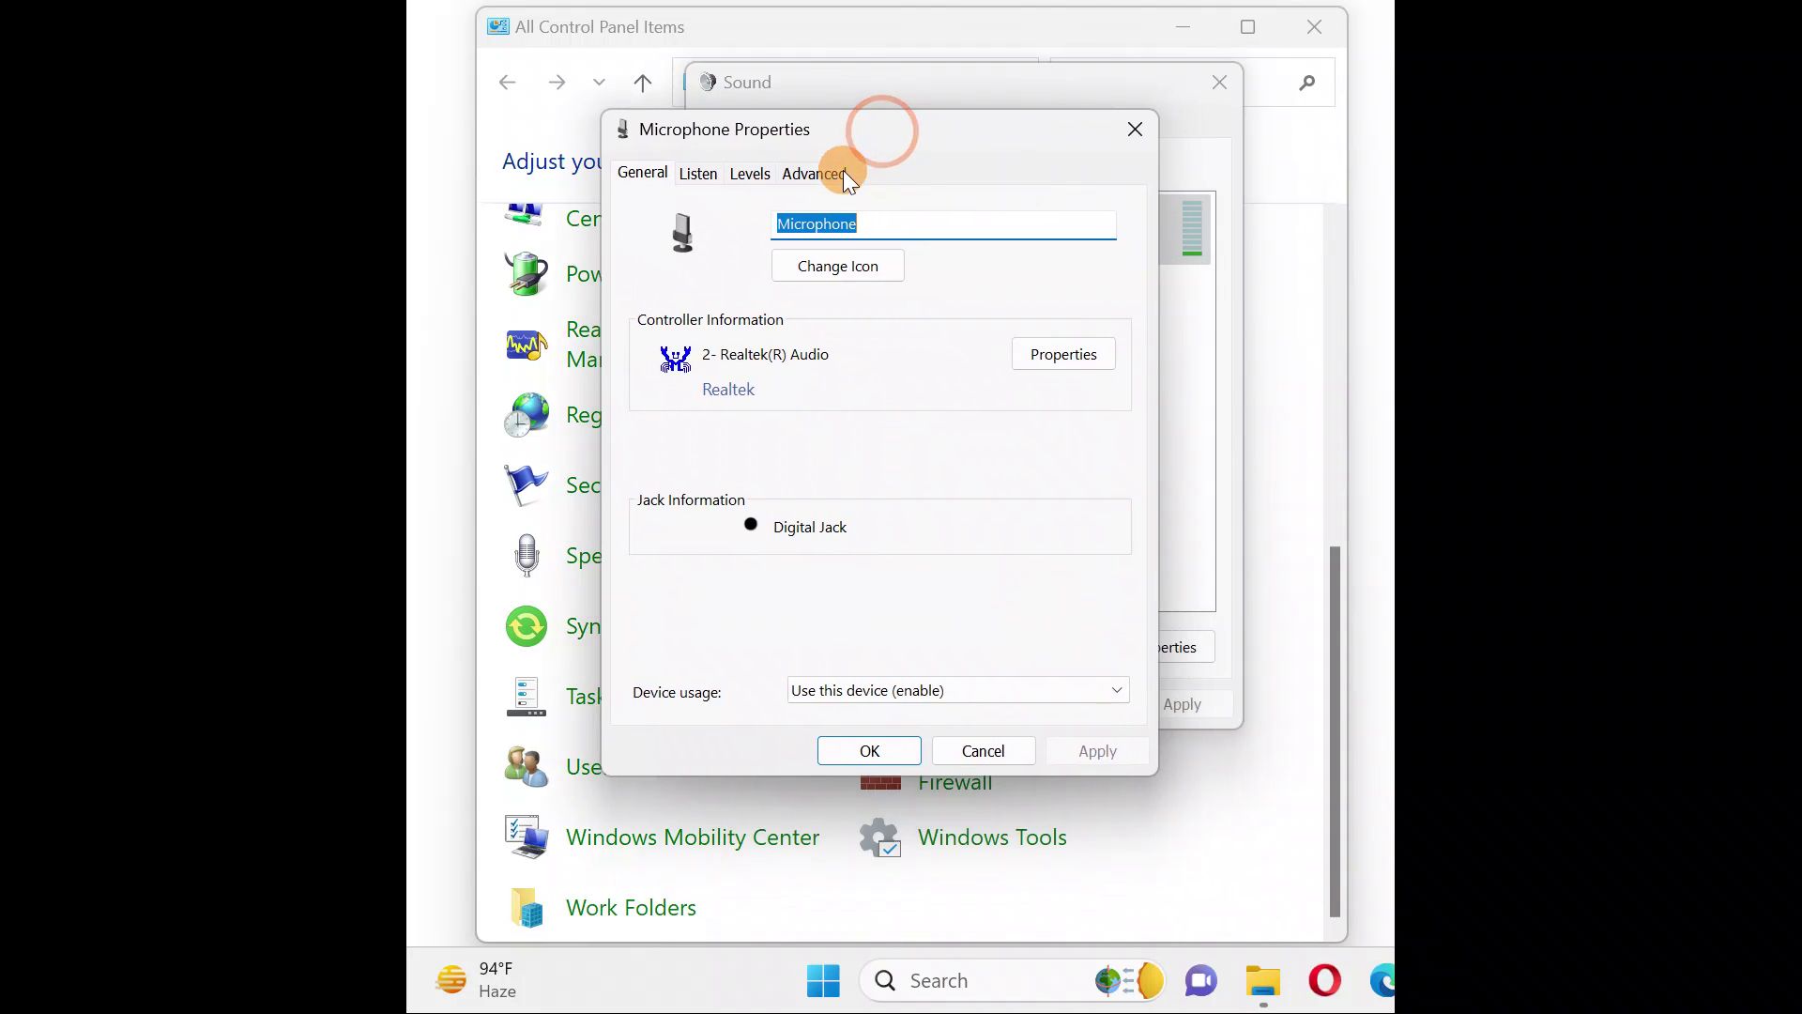
{"action": "left_click", "coordinate": [813, 176]}
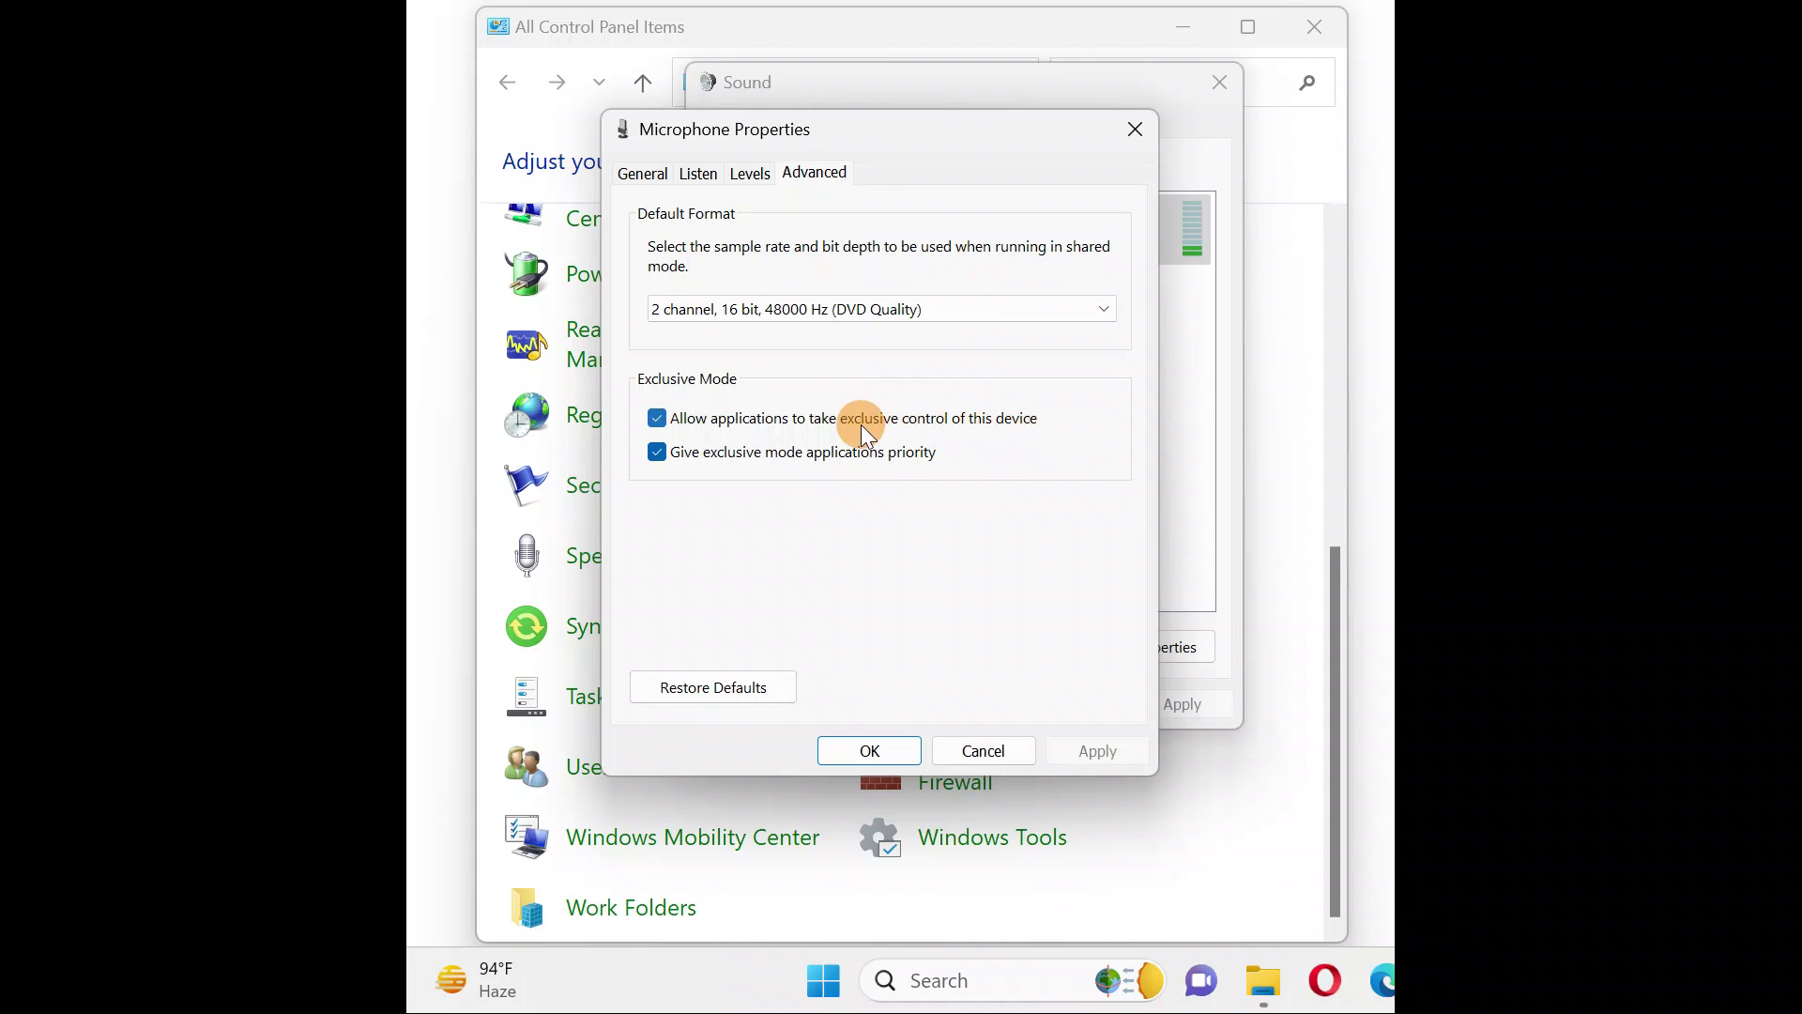
{"action": "left_click", "coordinate": [652, 421]}
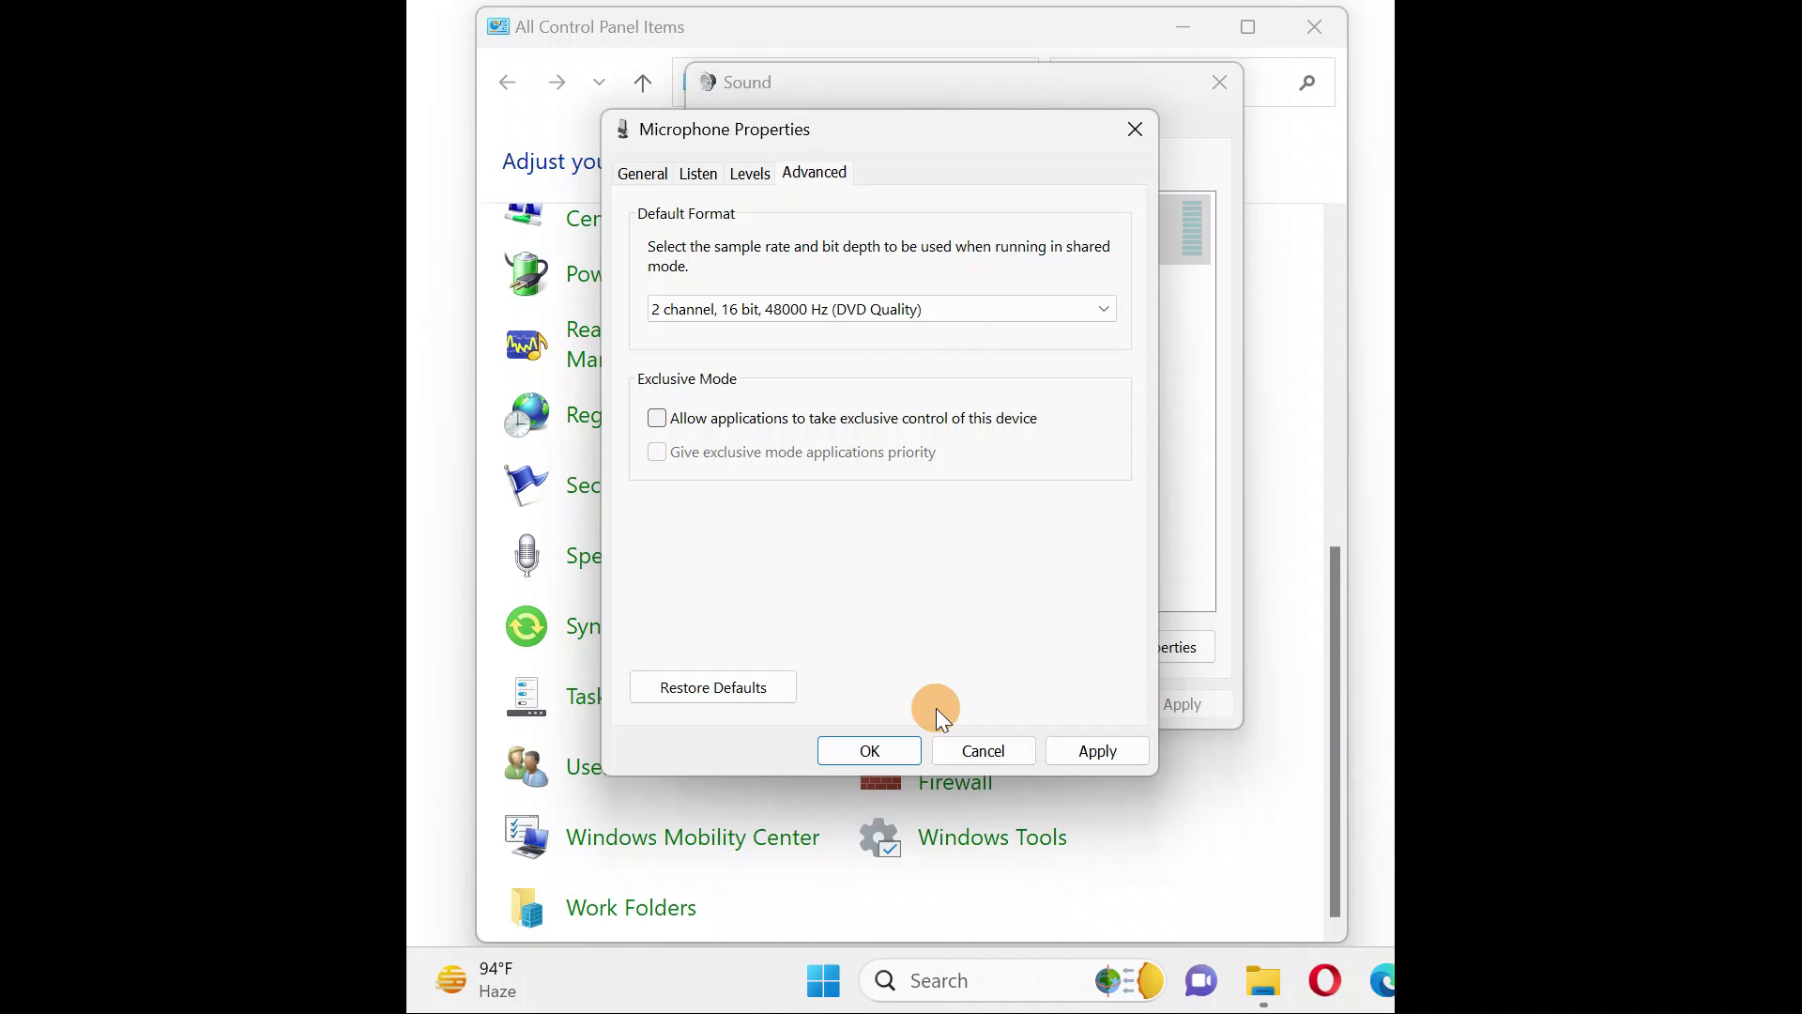
{"action": "left_click", "coordinate": [1124, 751]}
{"action": "left_click", "coordinate": [915, 751]}
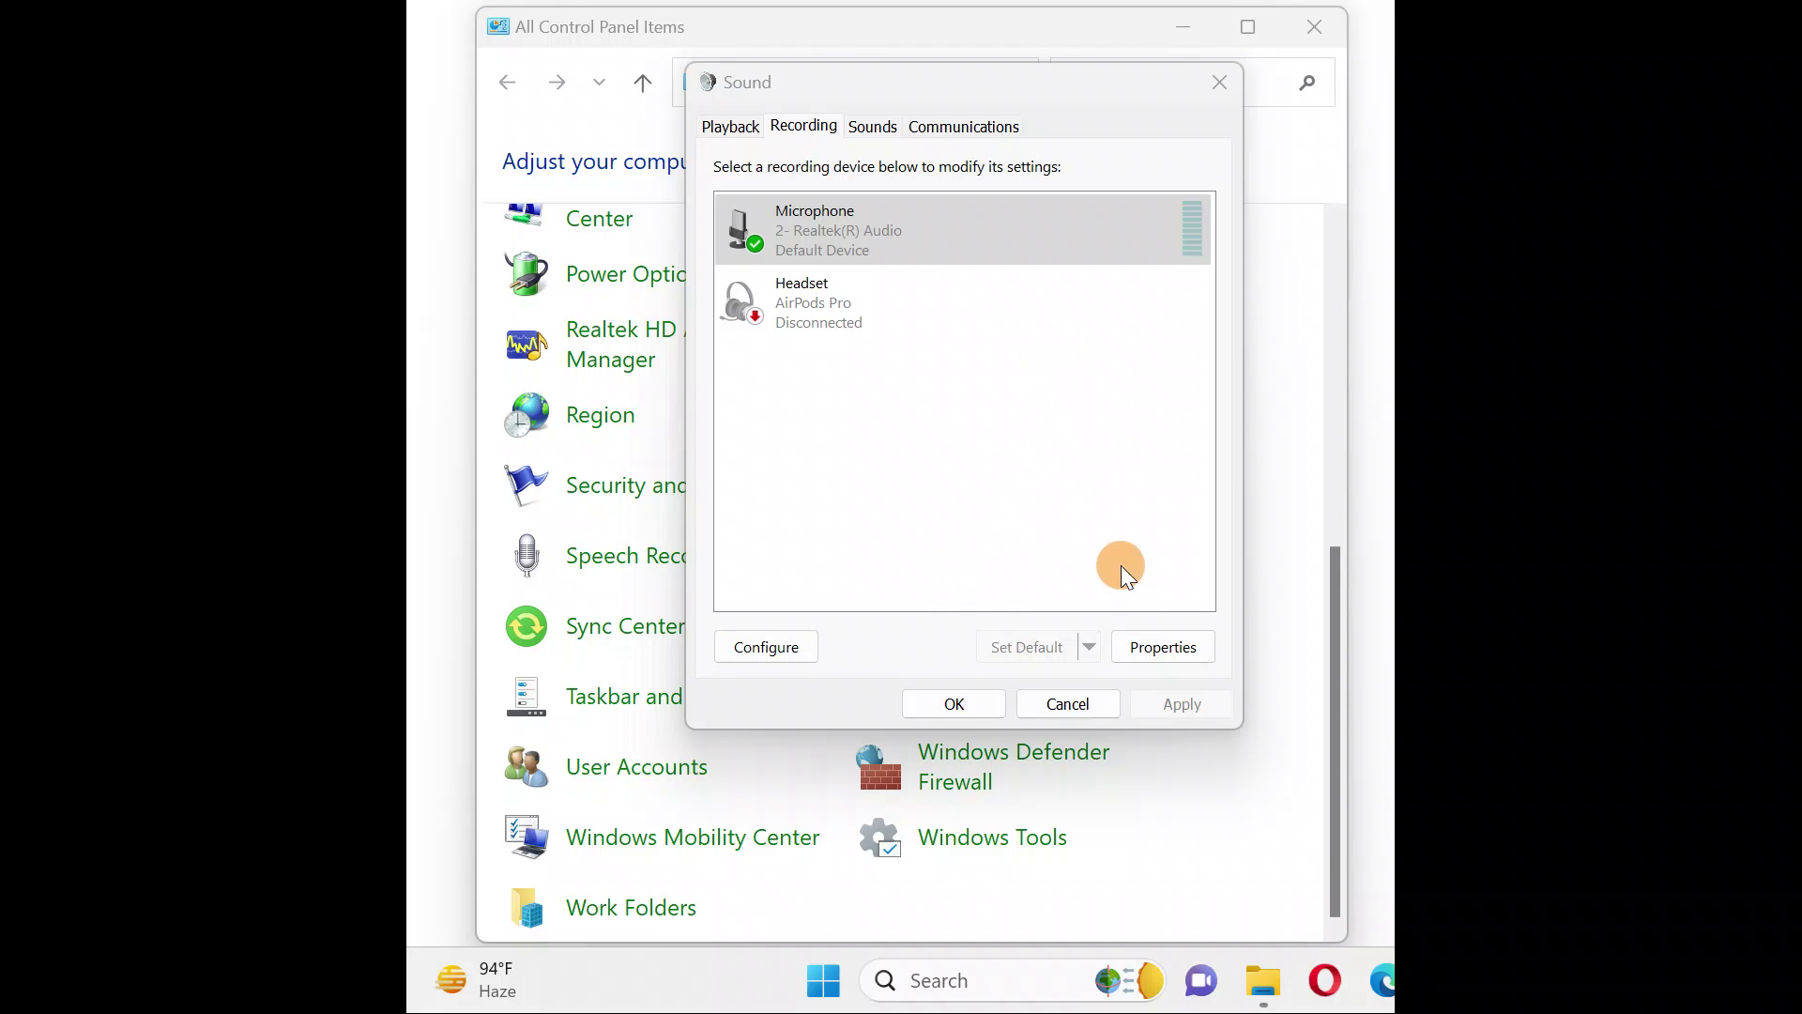
Step: Reopen the Microphone's properties on the Levels tab
{"action": "left_click", "coordinate": [826, 221]}
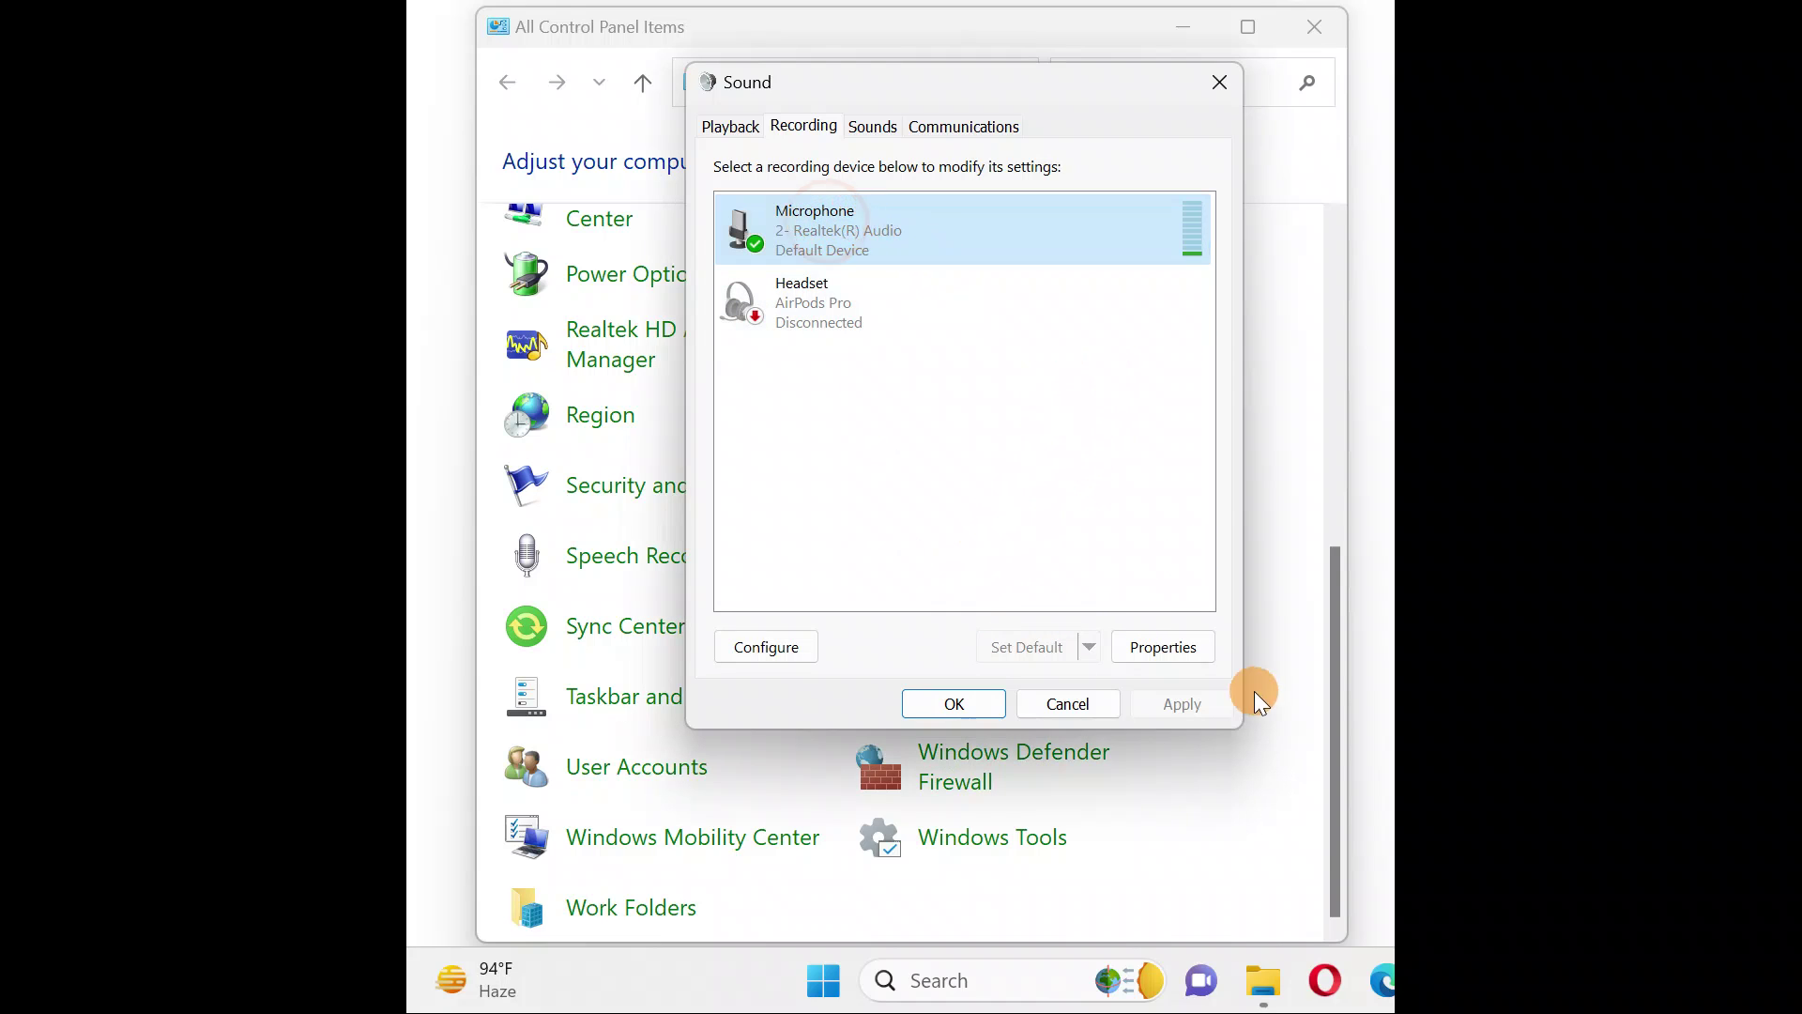
{"action": "left_click", "coordinate": [1150, 640]}
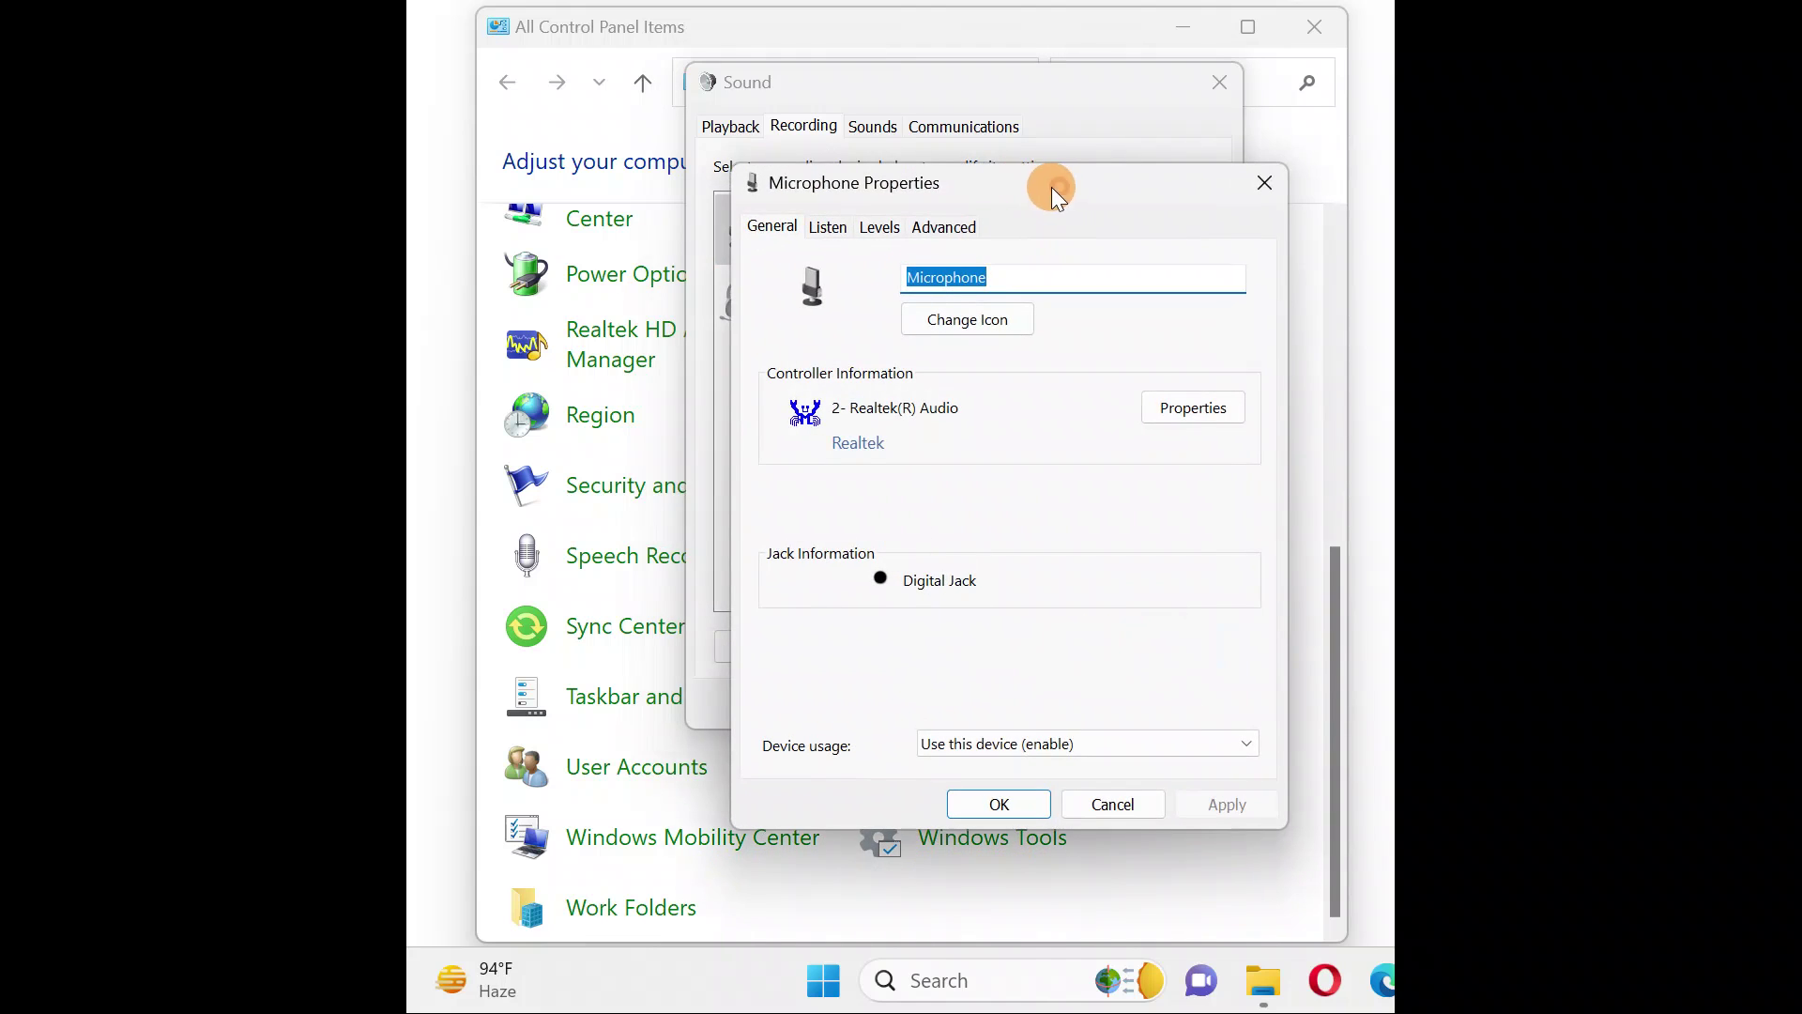
{"action": "left_click_drag", "start_coordinate": [1051, 188], "coordinate": [994, 173]}
{"action": "left_click", "coordinate": [767, 214]}
{"action": "left_click", "coordinate": [822, 214]}
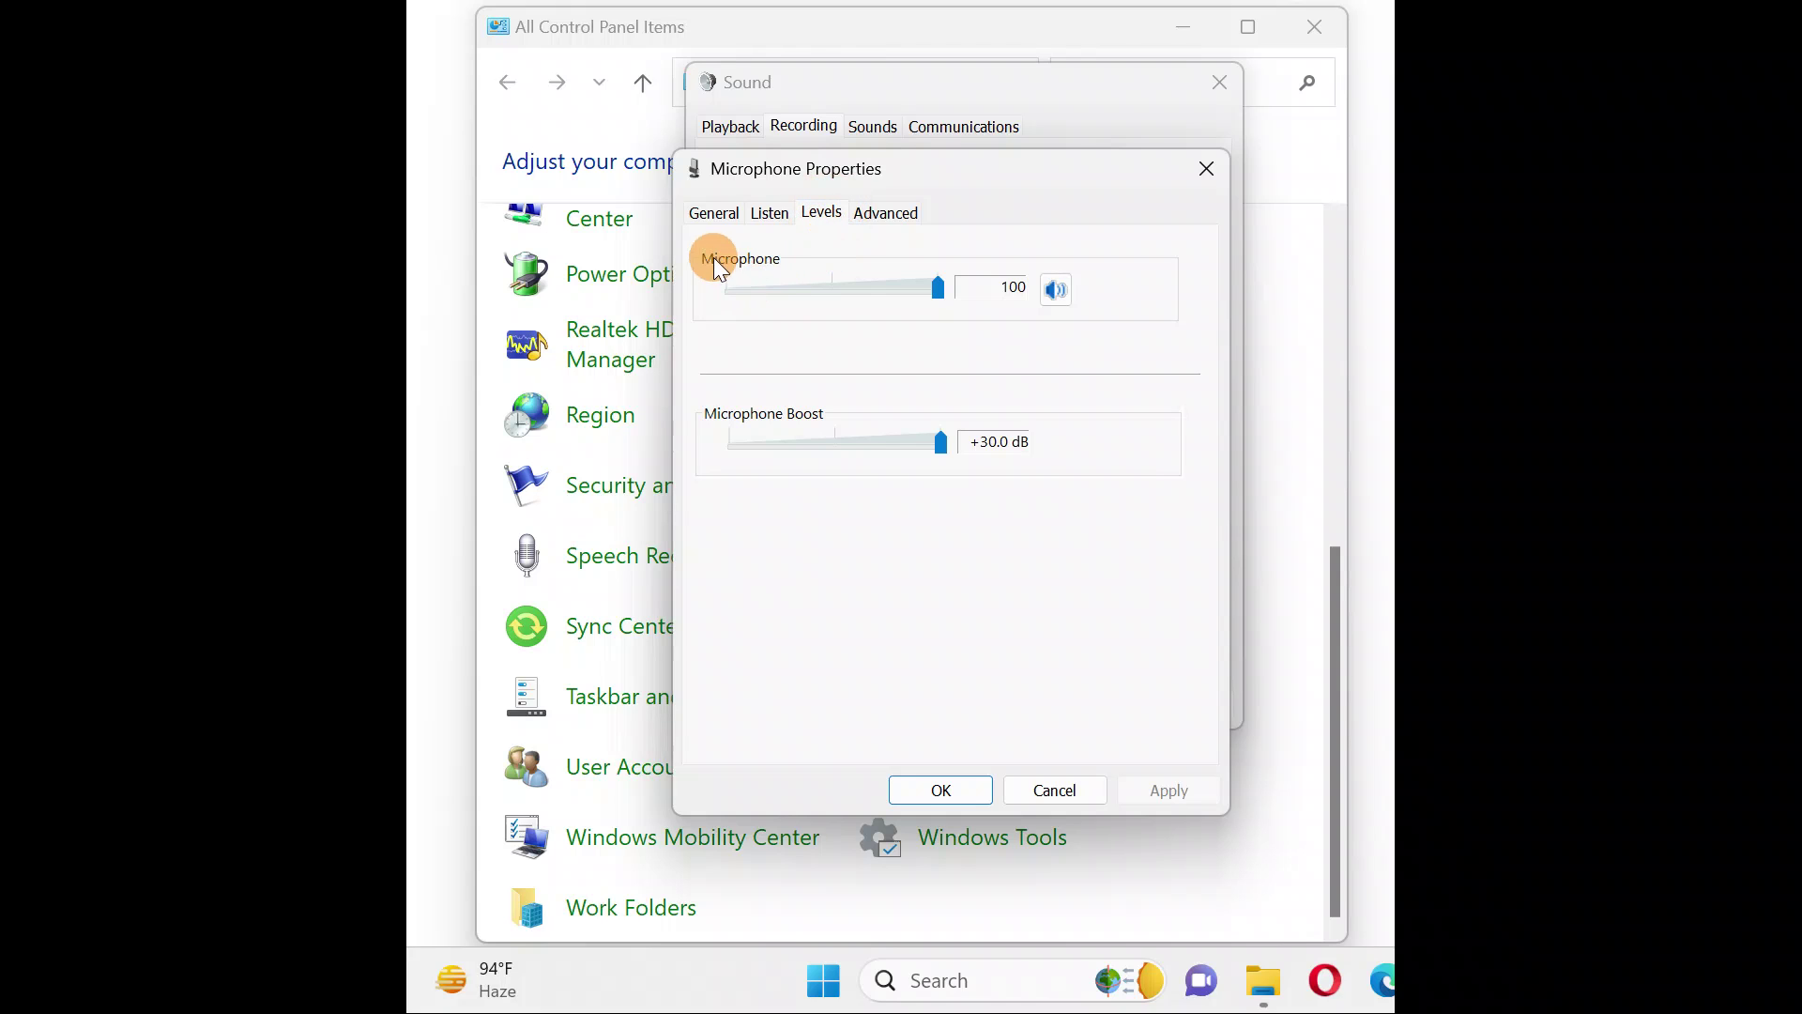
Step: Set the microphone level to 100 and Microphone Boost to +30.0 dB, then confirm with OK
{"action": "mouse_move", "coordinate": [937, 291]}
{"action": "left_mouse_down"}
{"action": "mouse_move", "coordinate": [951, 289]}
{"action": "mouse_move", "coordinate": [922, 281]}
{"action": "mouse_move", "coordinate": [959, 286]}
{"action": "left_mouse_up"}
{"action": "left_click_drag", "start_coordinate": [953, 449], "coordinate": [914, 449]}
{"action": "left_click_drag", "start_coordinate": [944, 442], "coordinate": [999, 446]}
{"action": "mouse_move", "coordinate": [875, 445]}
{"action": "left_mouse_down"}
{"action": "mouse_move", "coordinate": [969, 438]}
{"action": "mouse_move", "coordinate": [1019, 387]}
{"action": "left_mouse_up"}
{"action": "left_click_drag", "start_coordinate": [953, 294], "coordinate": [902, 286]}
{"action": "left_click", "coordinate": [999, 273]}
{"action": "left_click", "coordinate": [943, 790]}
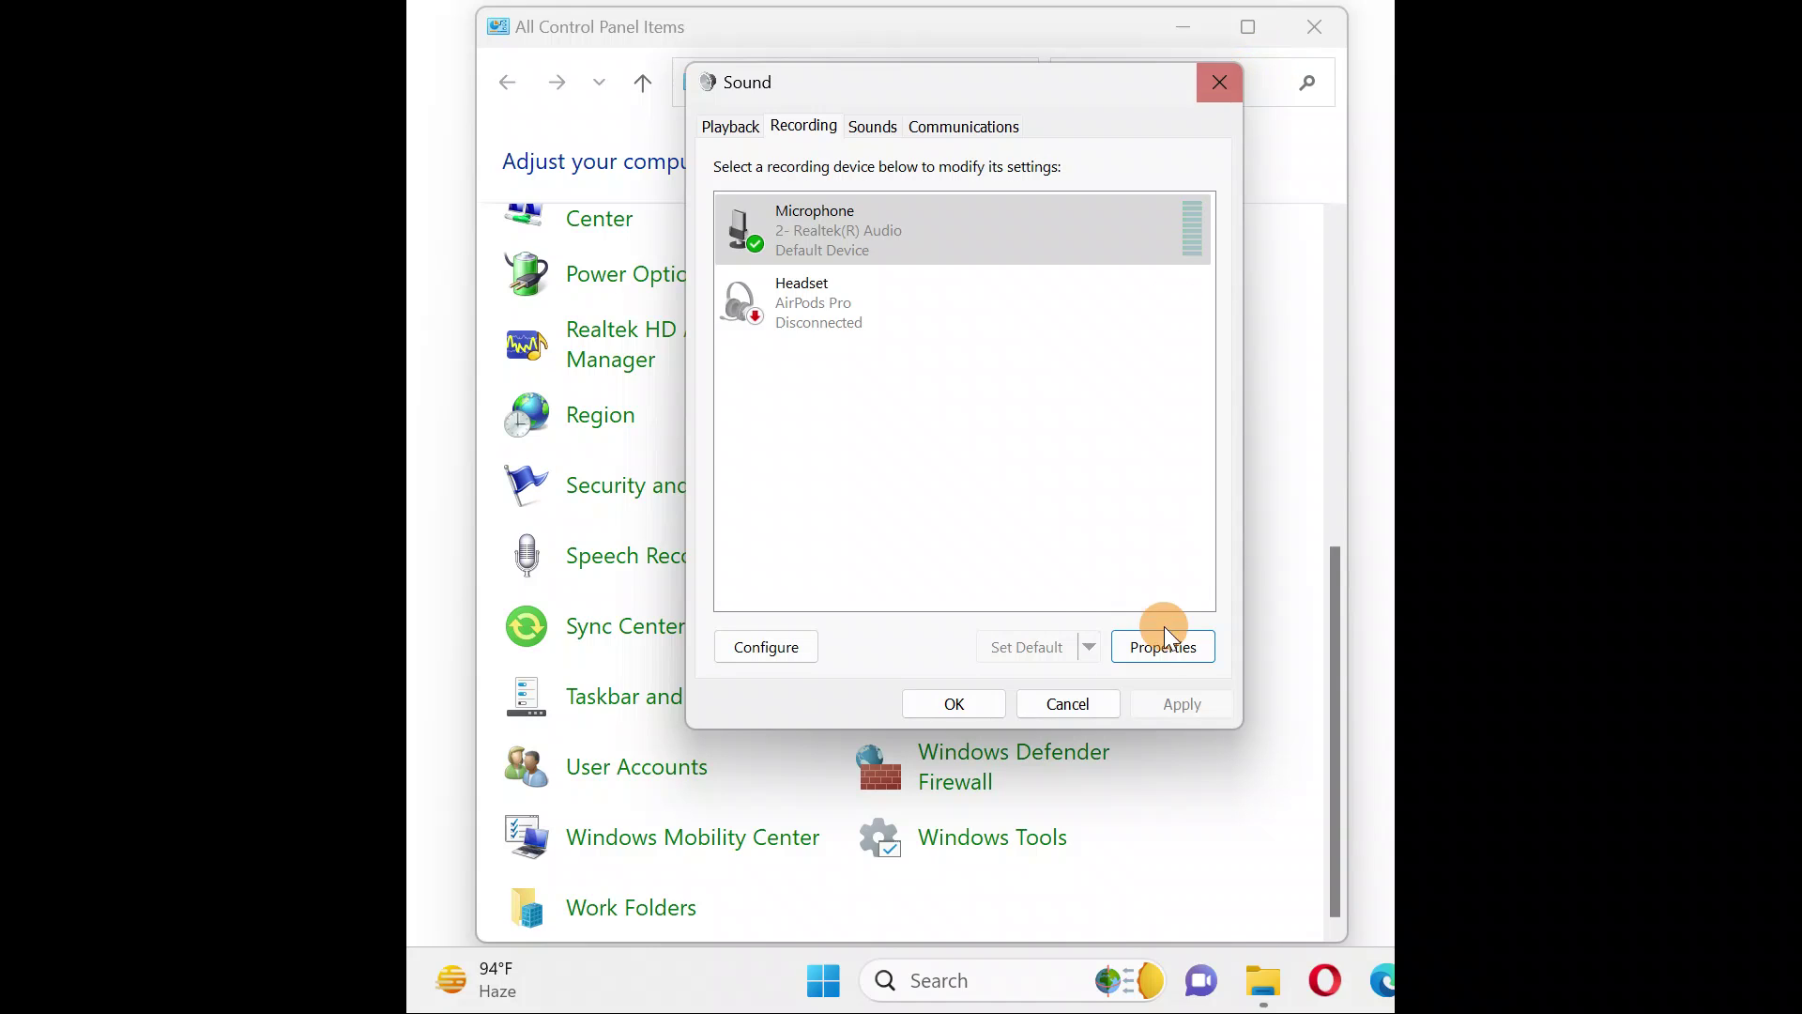
Step: Close Sound and Control Panel, search 'trou', and open Troubleshoot's Other troubleshooters page
{"action": "left_click", "coordinate": [952, 704]}
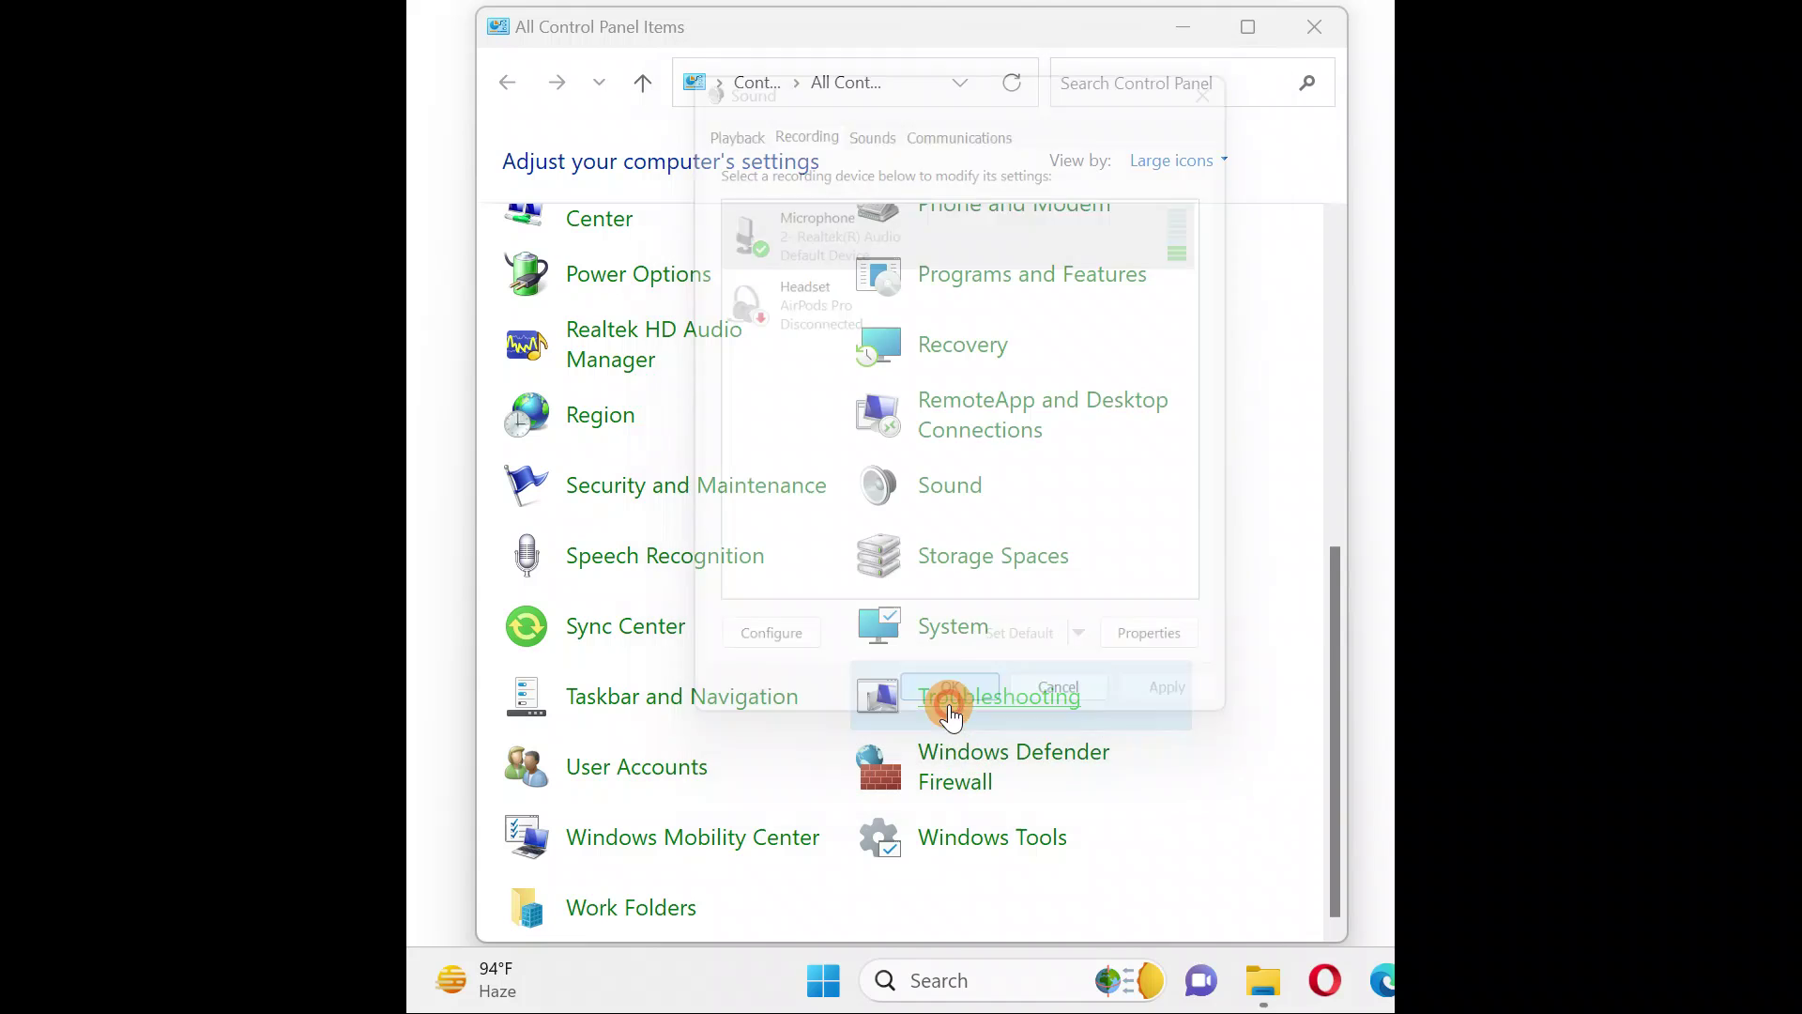
{"action": "left_click", "coordinate": [1312, 30]}
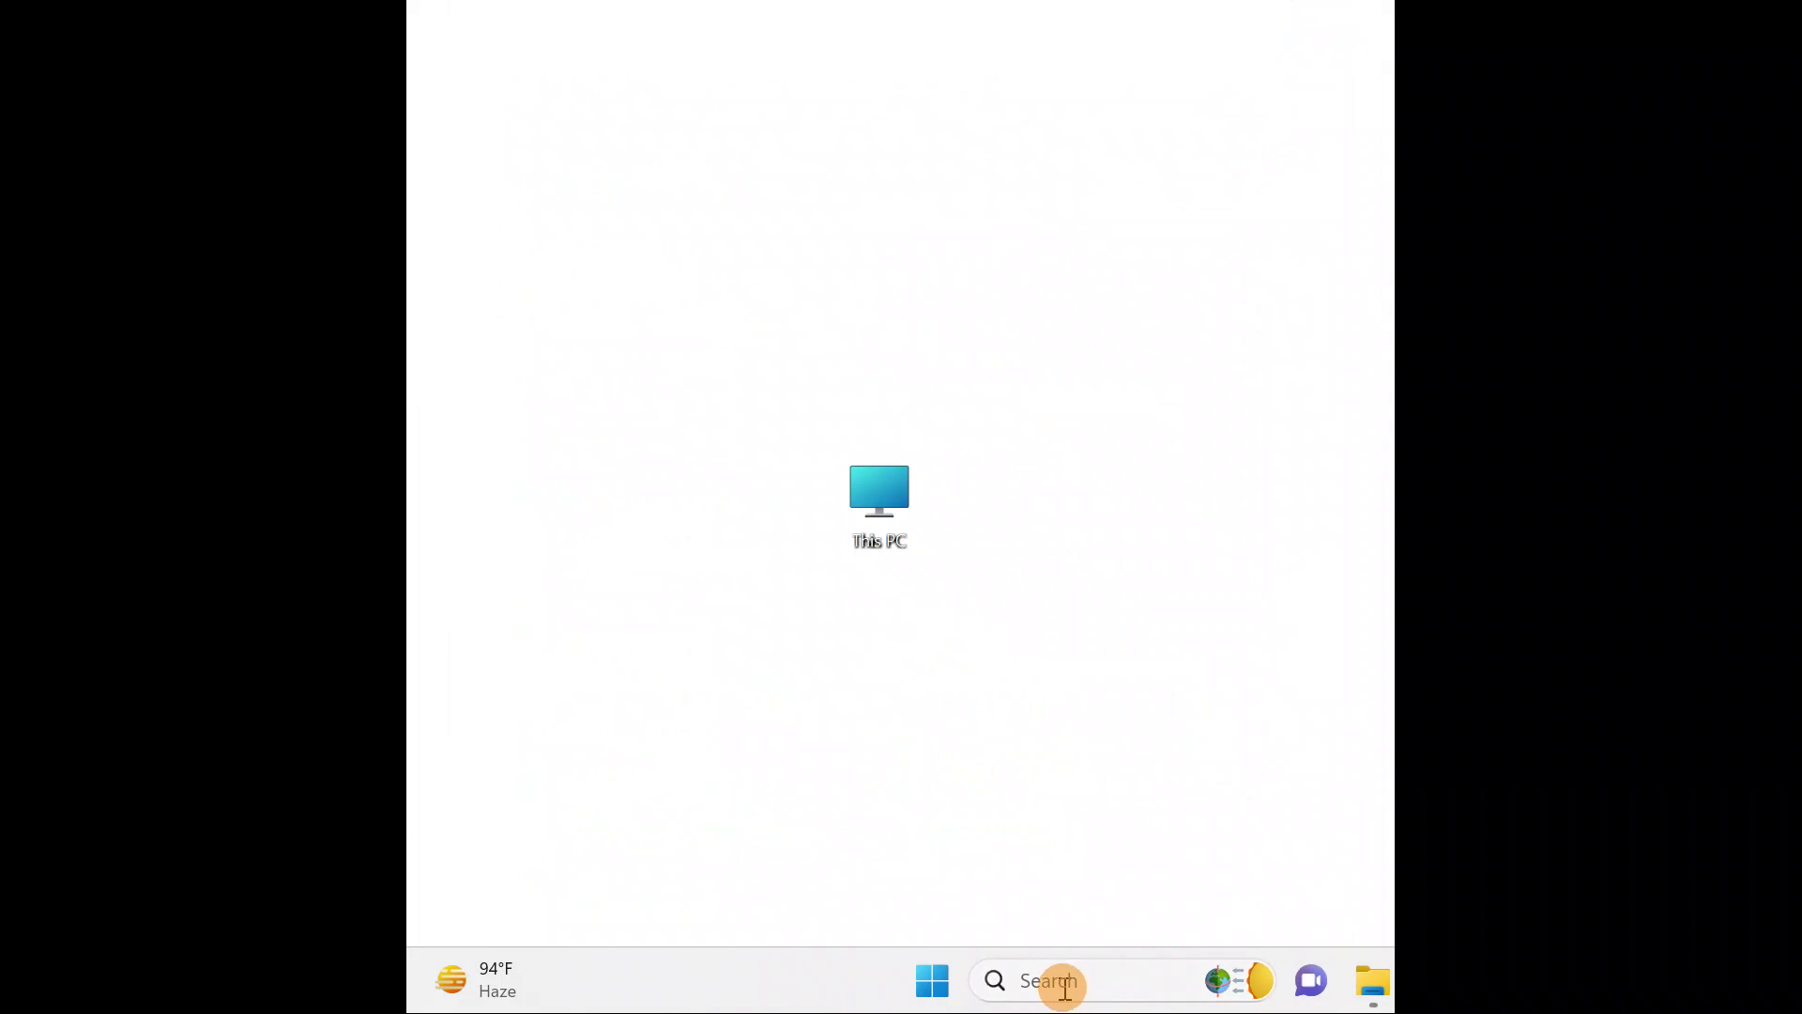
{"action": "left_click", "coordinate": [1061, 984]}
{"action": "type", "text": "tro"}
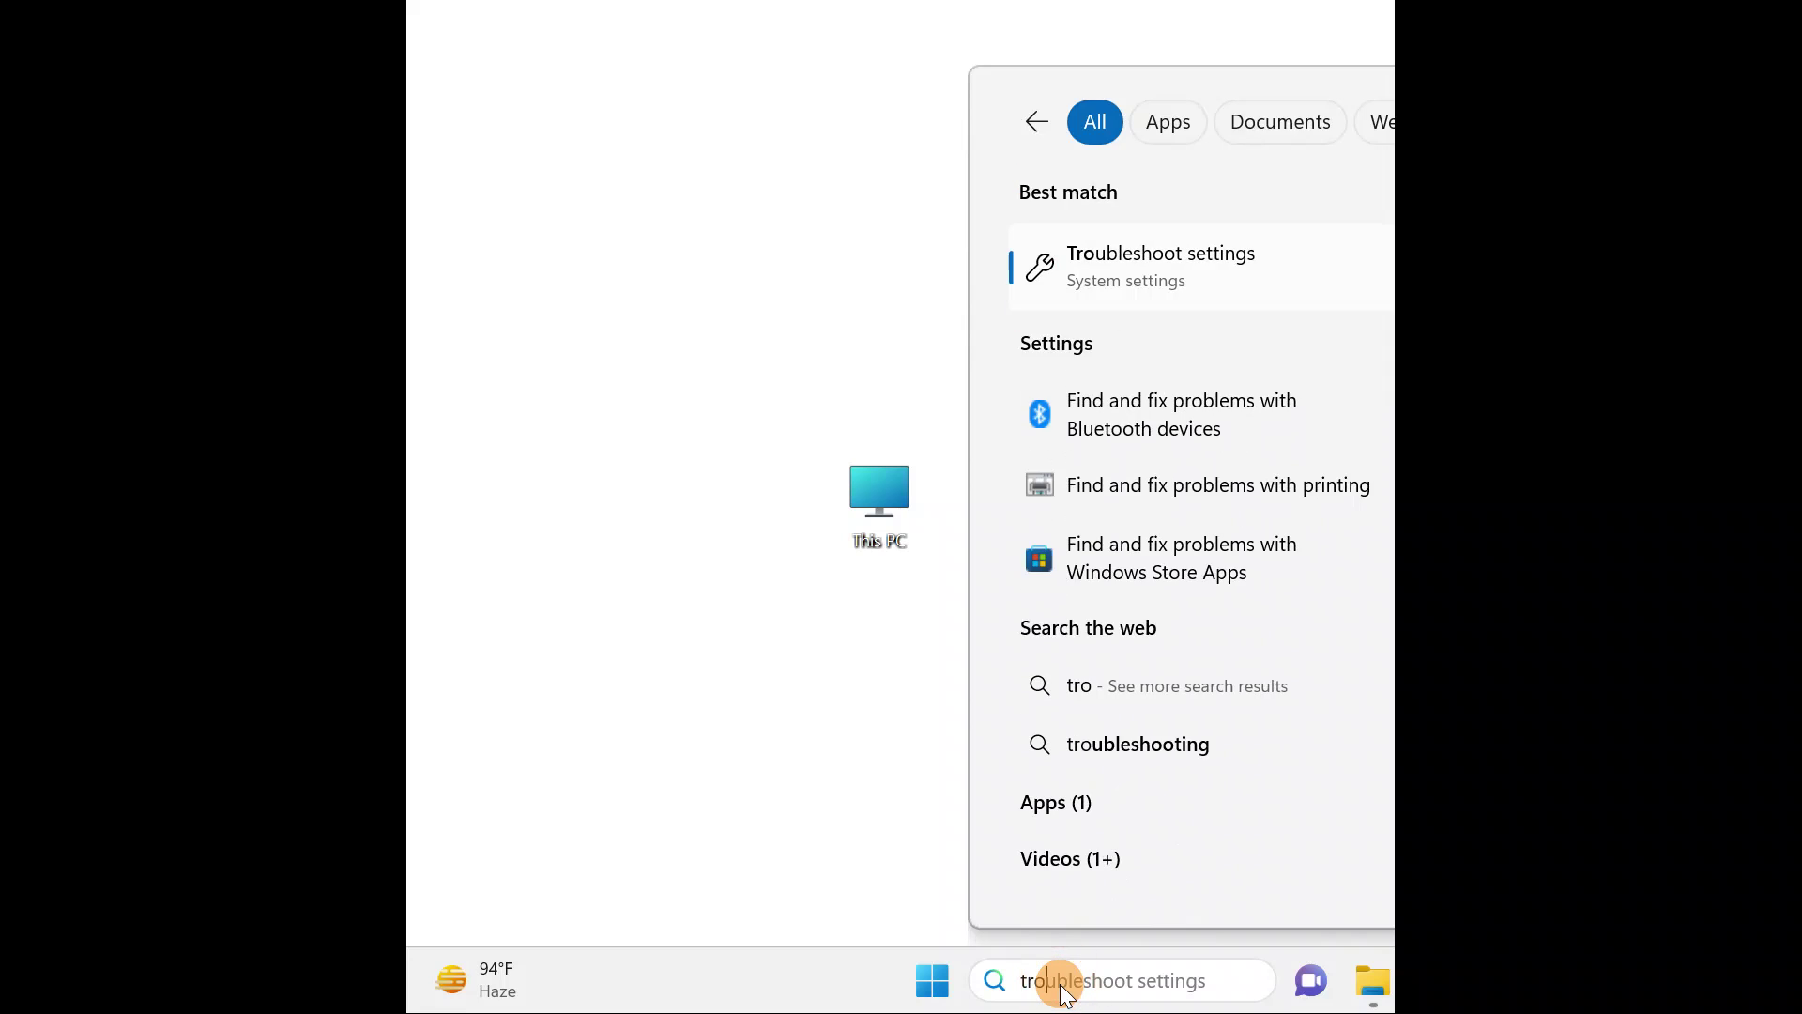
{"action": "type", "text": "u"}
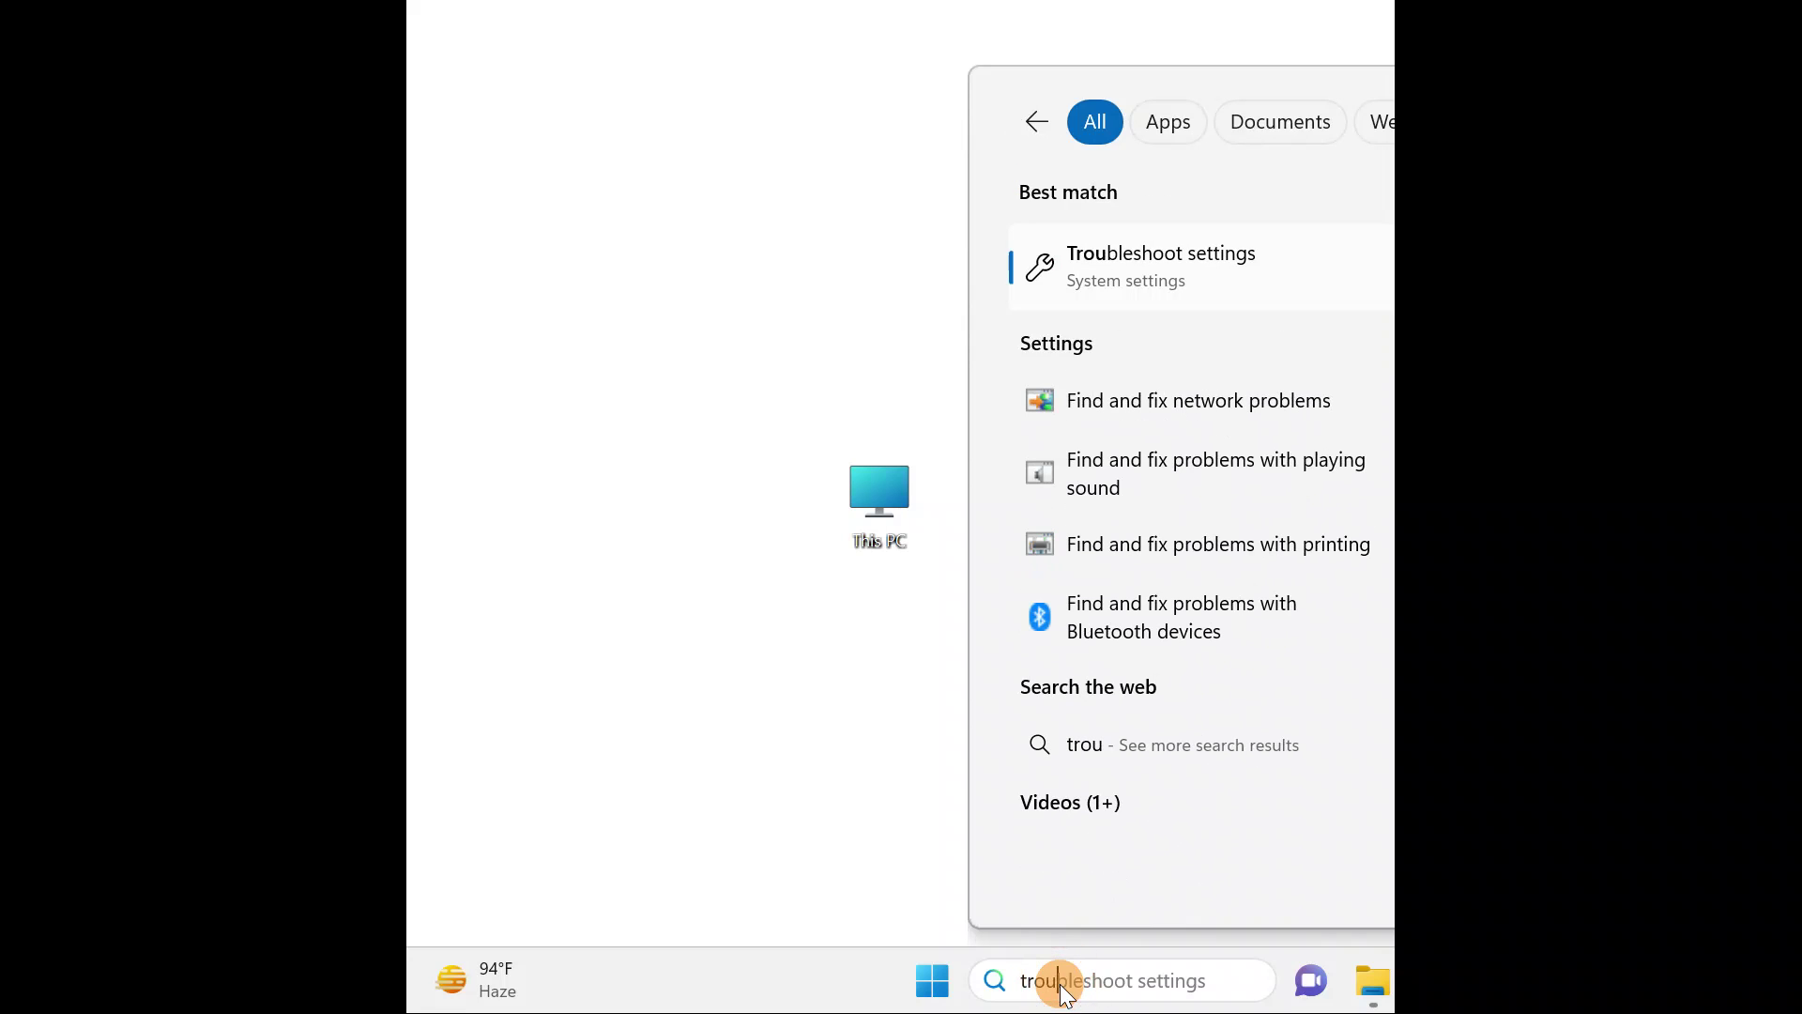
{"action": "left_click", "coordinate": [1141, 267]}
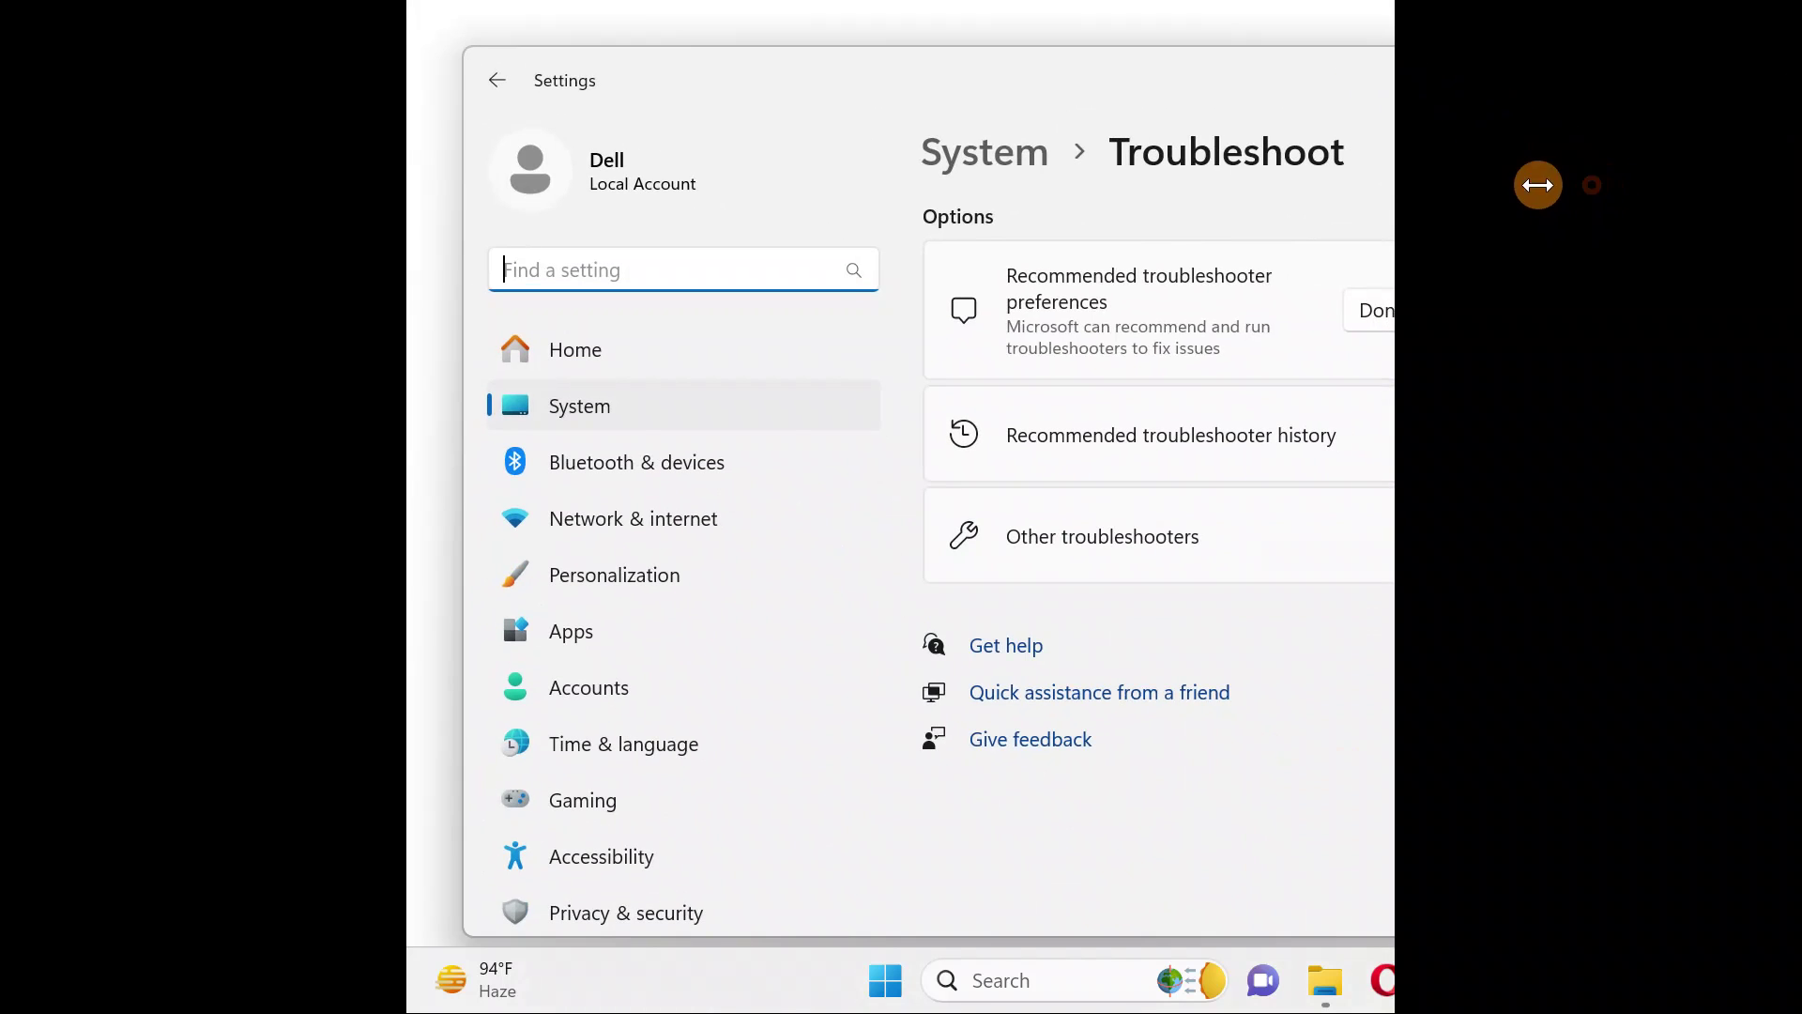
{"action": "left_click_drag", "start_coordinate": [1537, 185], "coordinate": [1339, 172]}
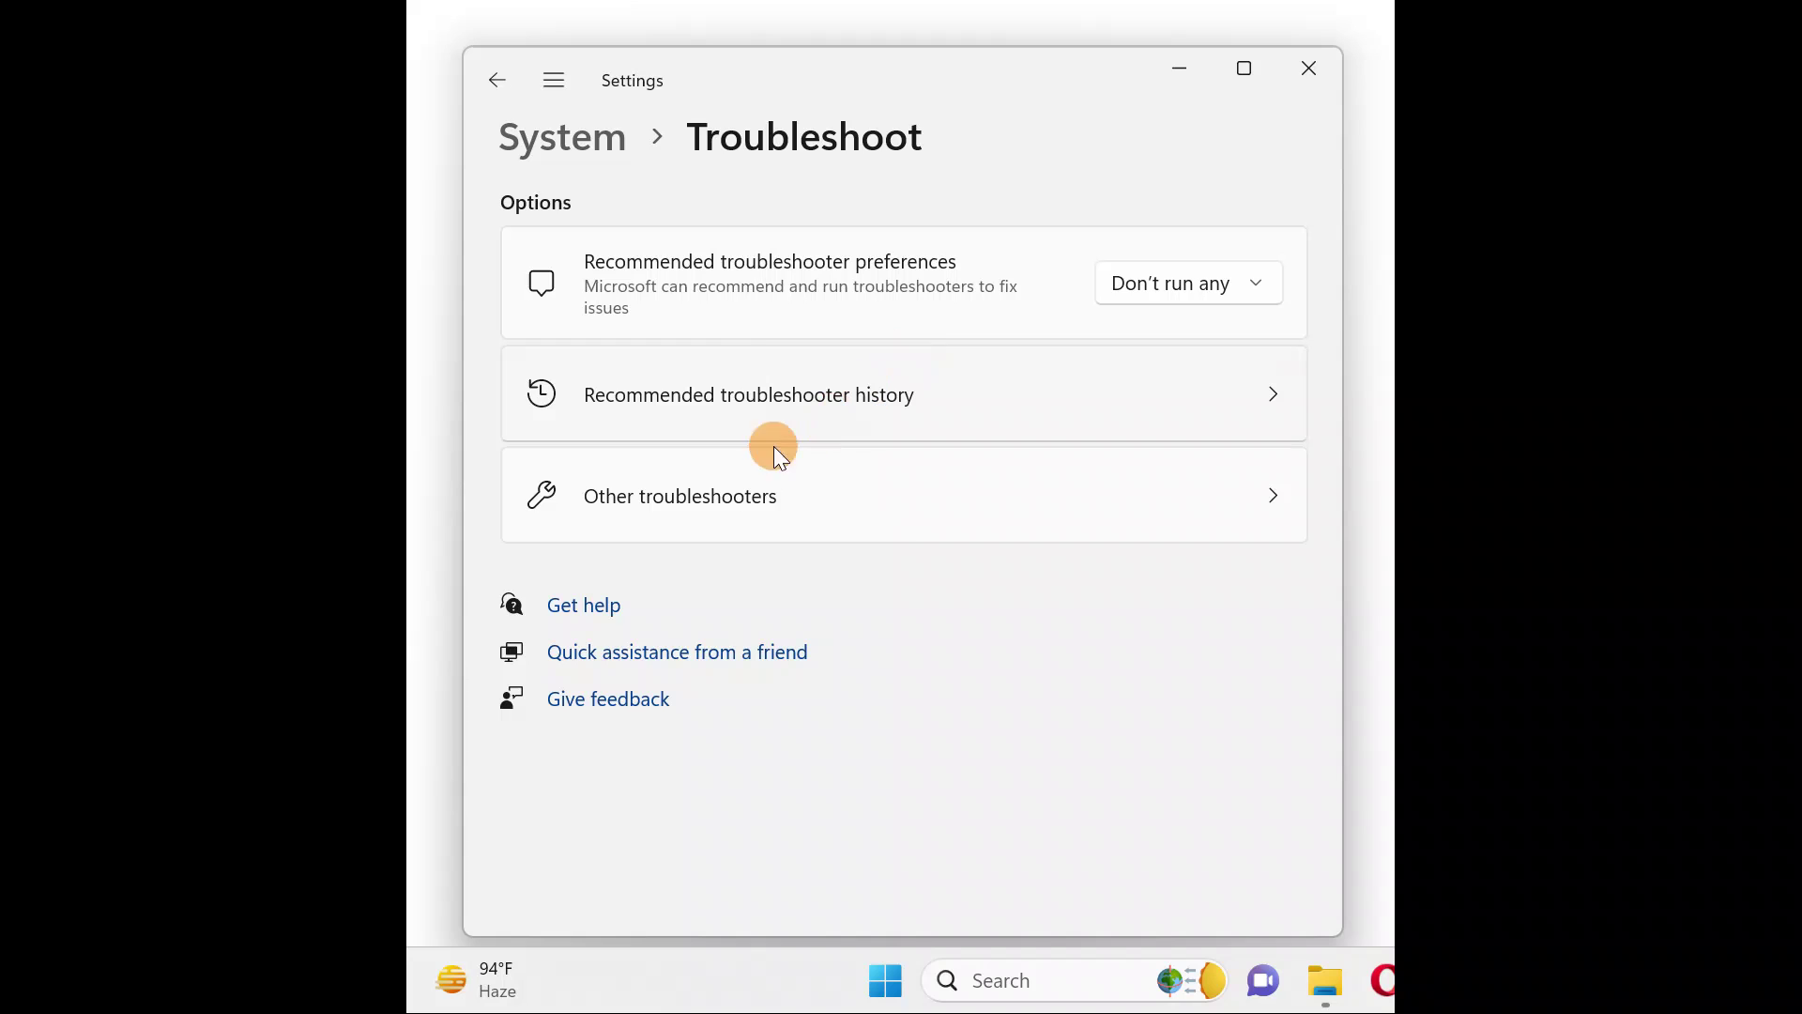
{"action": "left_click", "coordinate": [702, 503]}
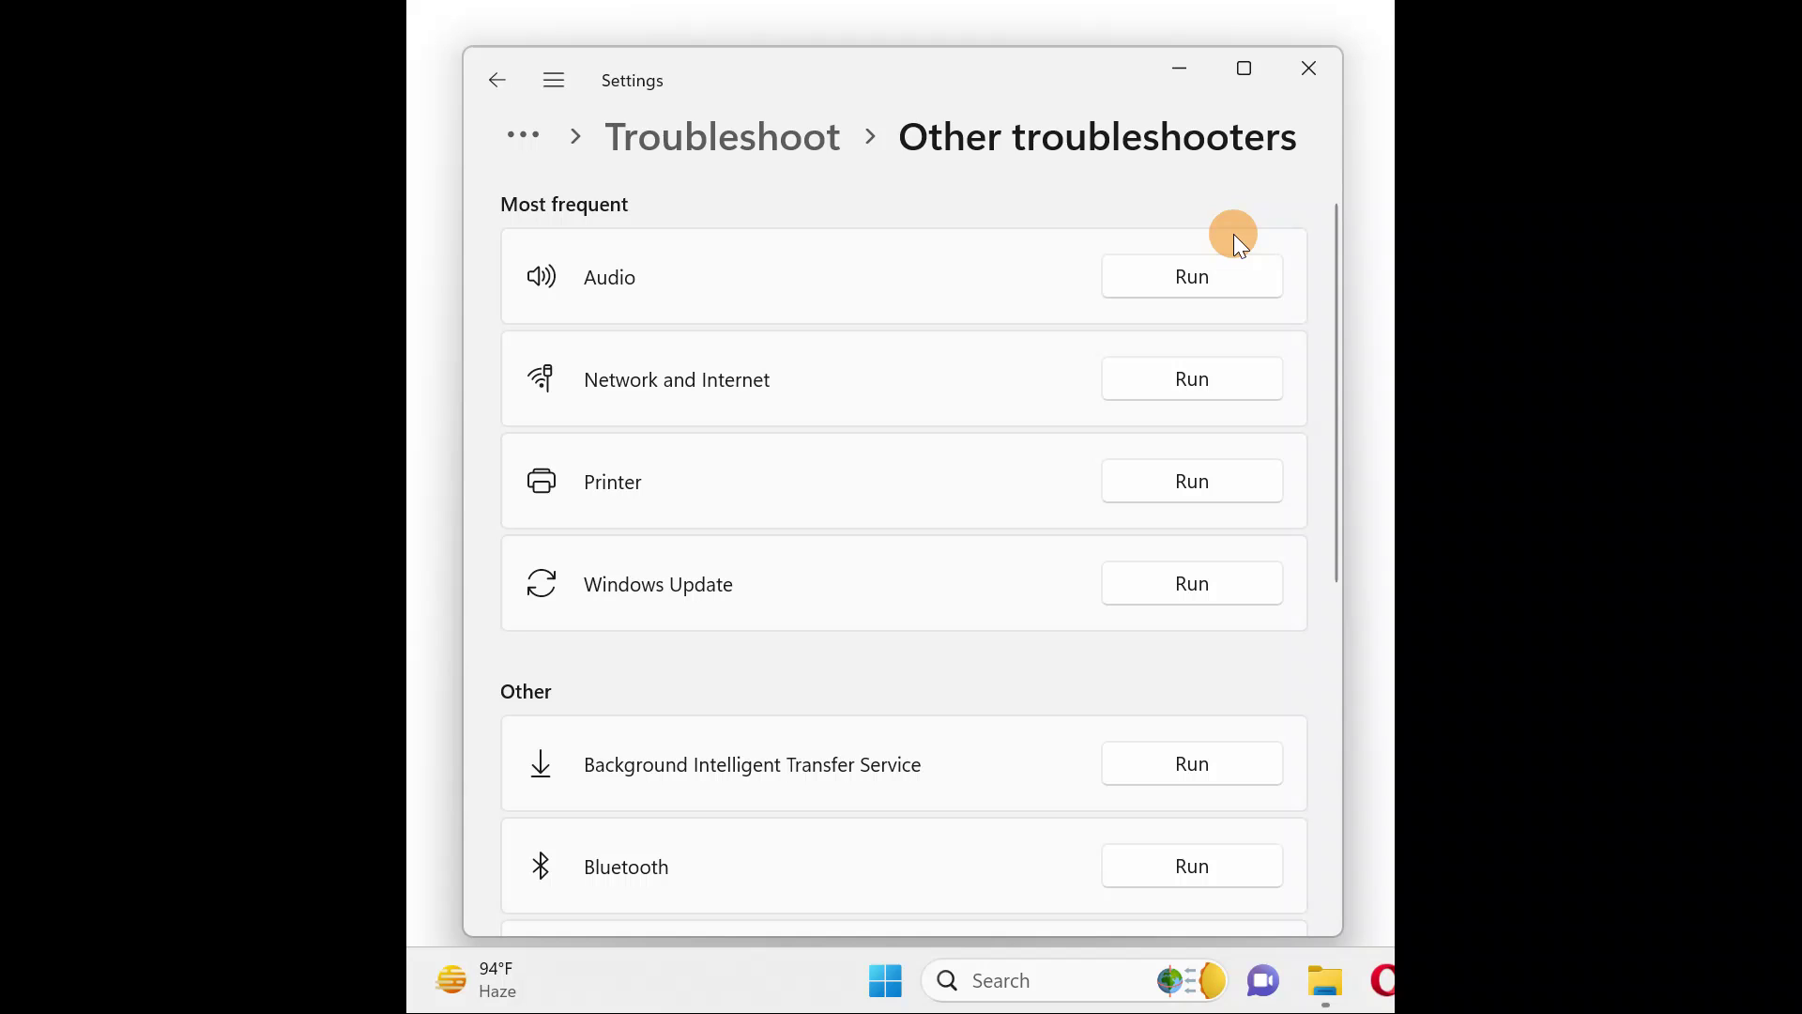
Step: Run the Audio troubleshooter, consent to diagnostics, and answer Yes to hearing the test beep
{"action": "left_click", "coordinate": [1214, 285]}
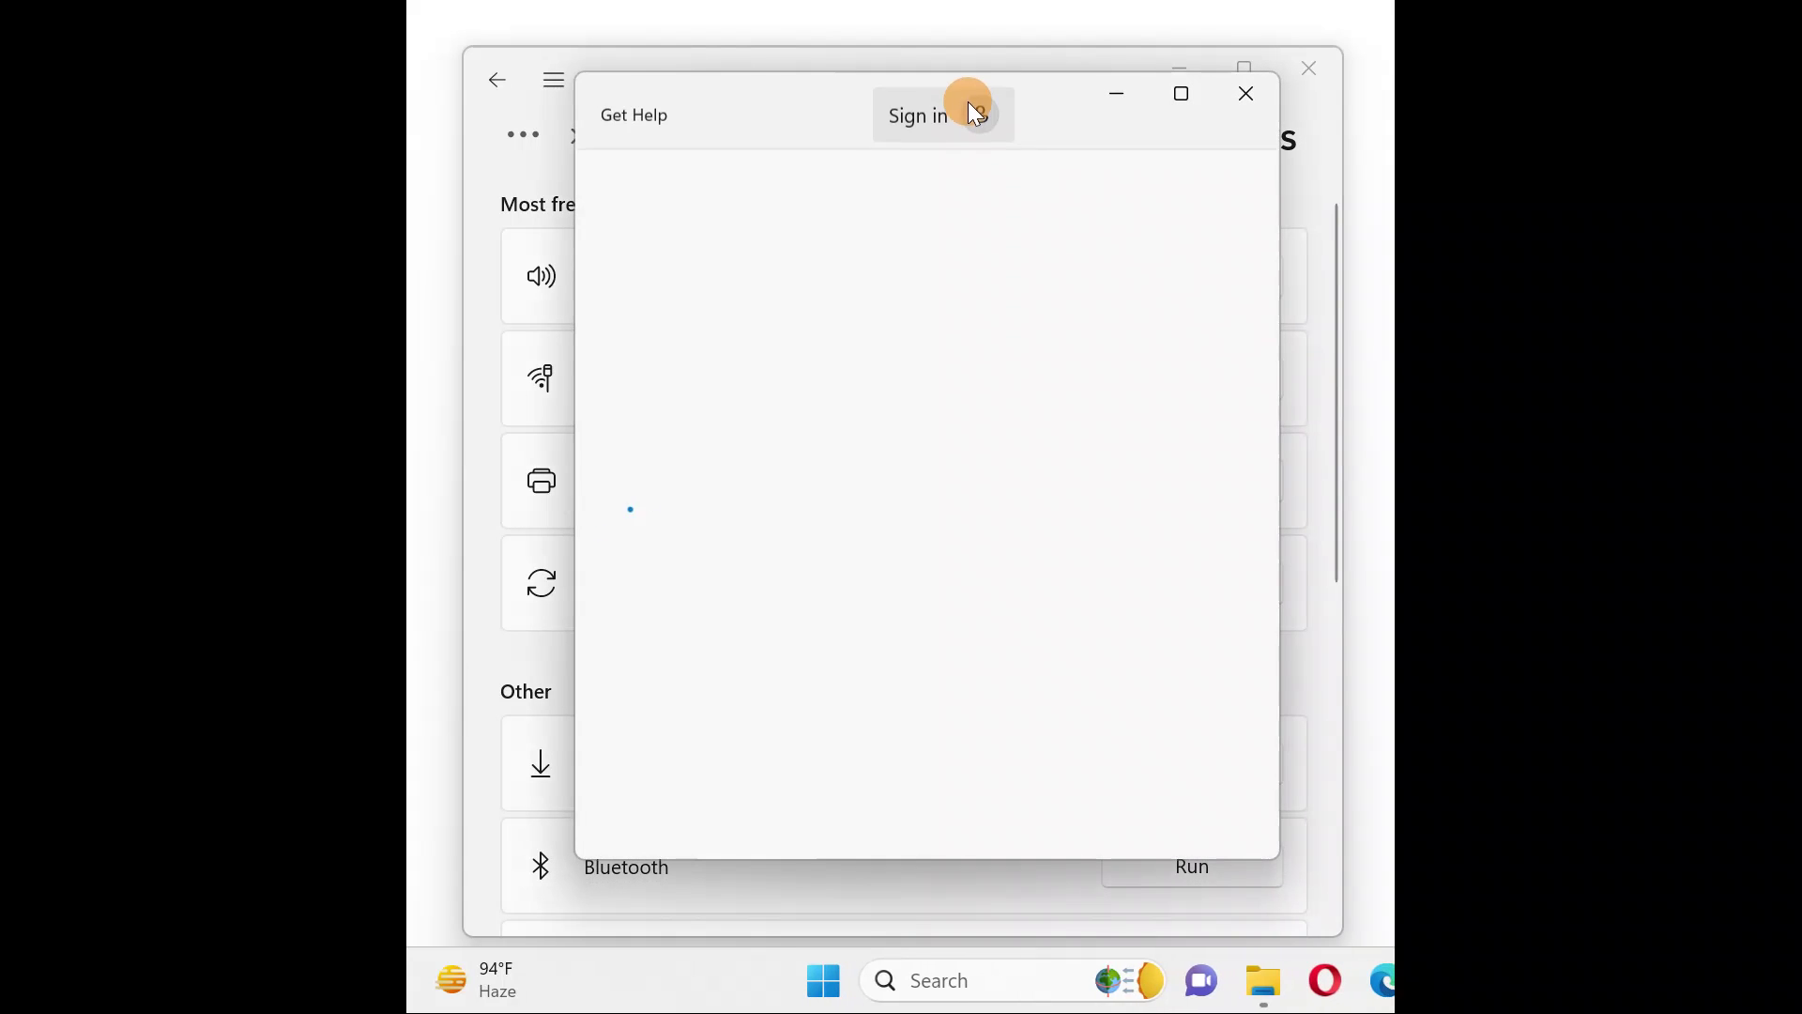
{"action": "left_click_drag", "start_coordinate": [1067, 81], "coordinate": [1007, 73]}
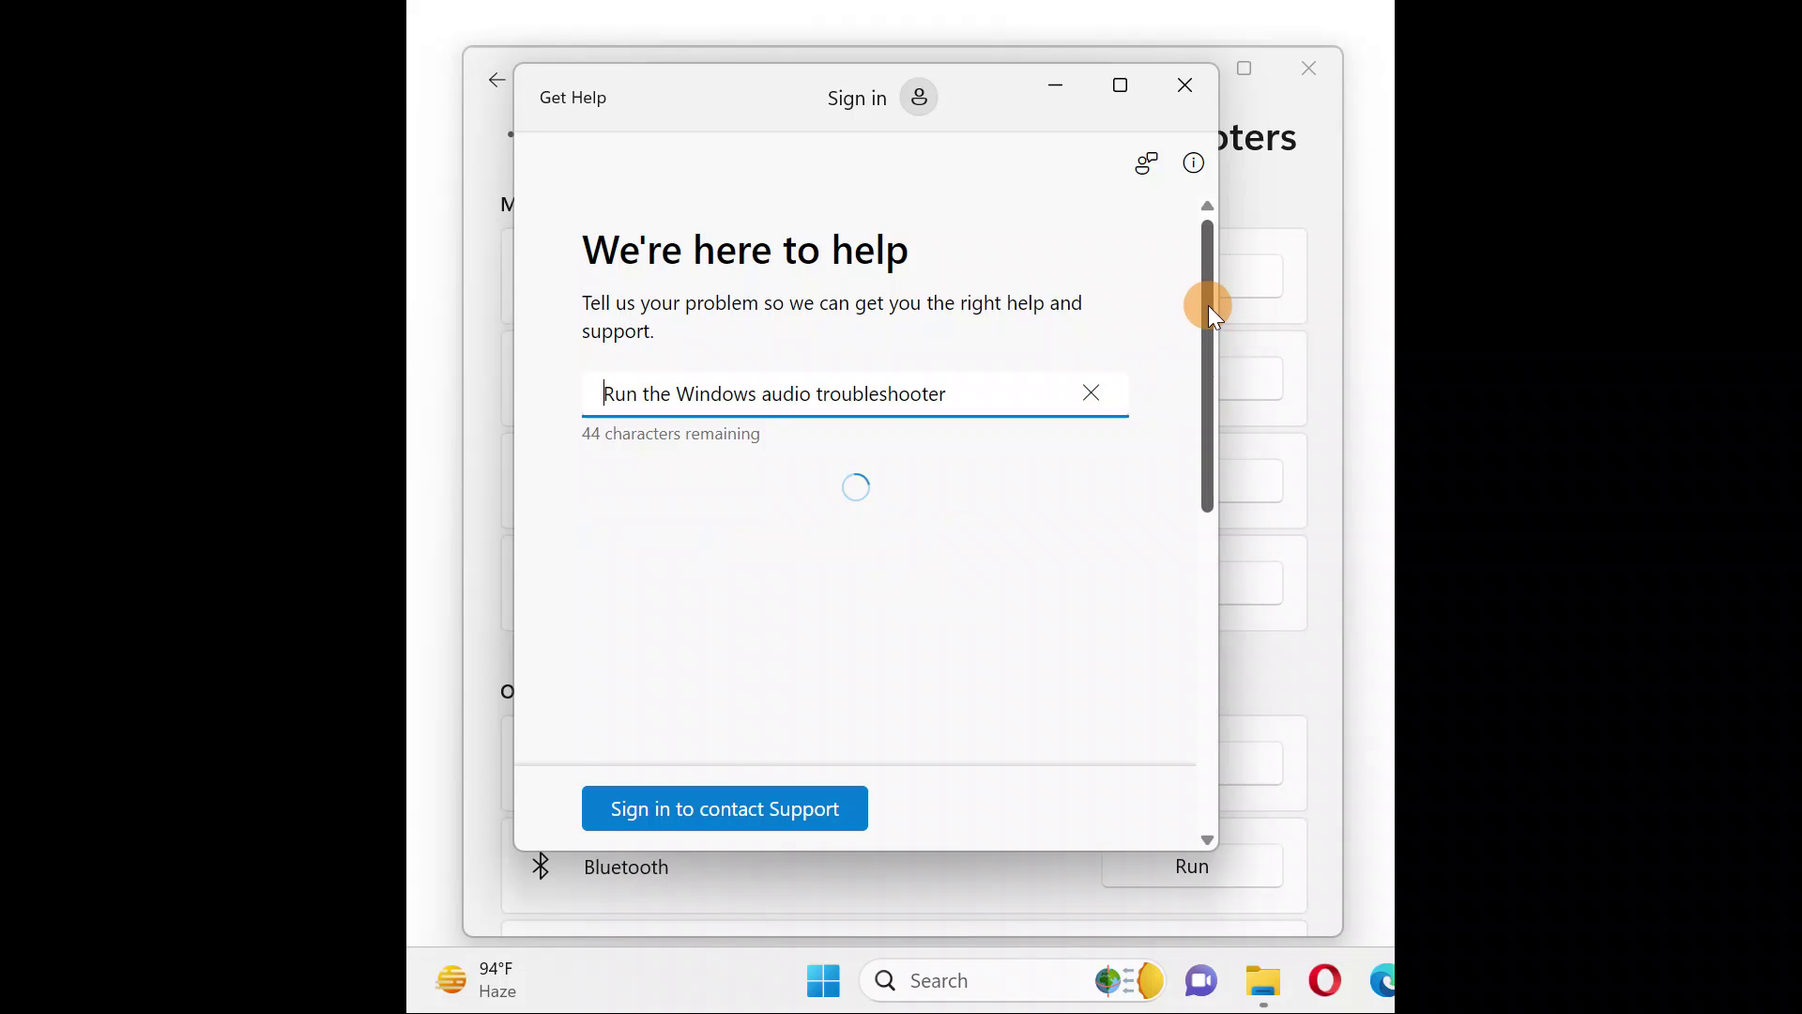
{"action": "left_click_drag", "start_coordinate": [1208, 306], "coordinate": [1188, 430]}
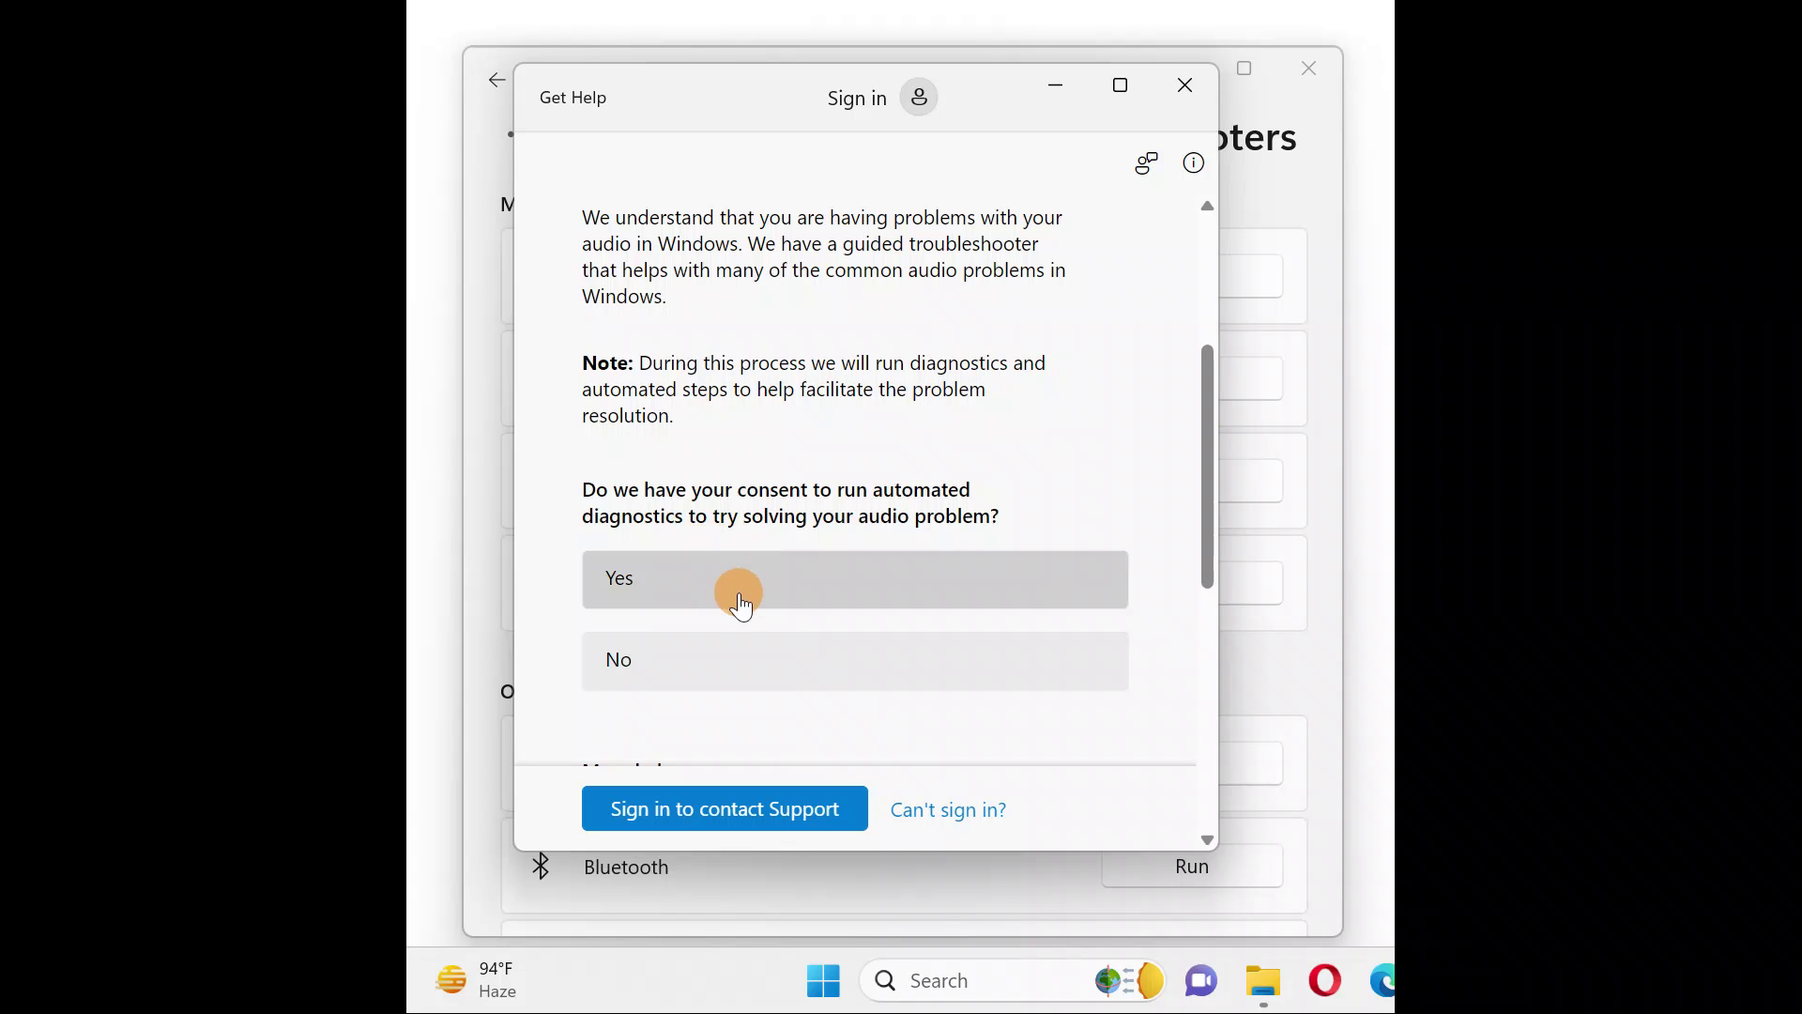
{"action": "left_click", "coordinate": [683, 604]}
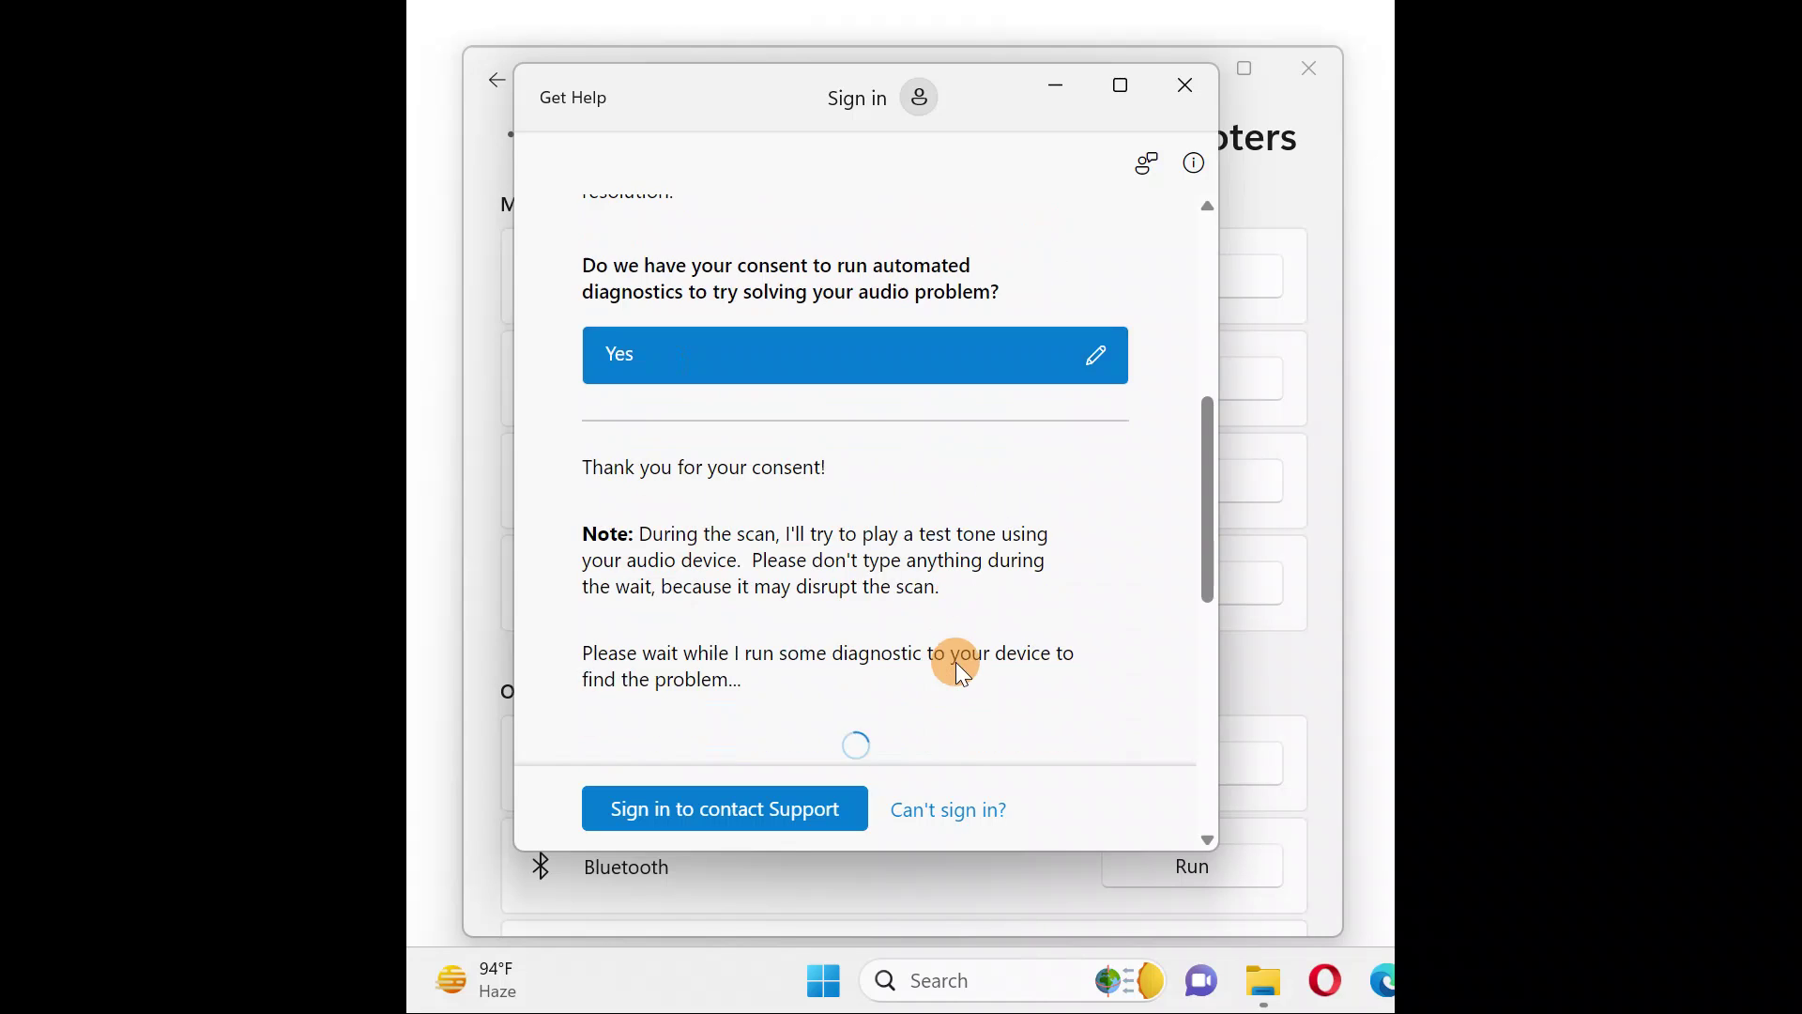
{"action": "left_click_drag", "start_coordinate": [1198, 477], "coordinate": [1197, 526]}
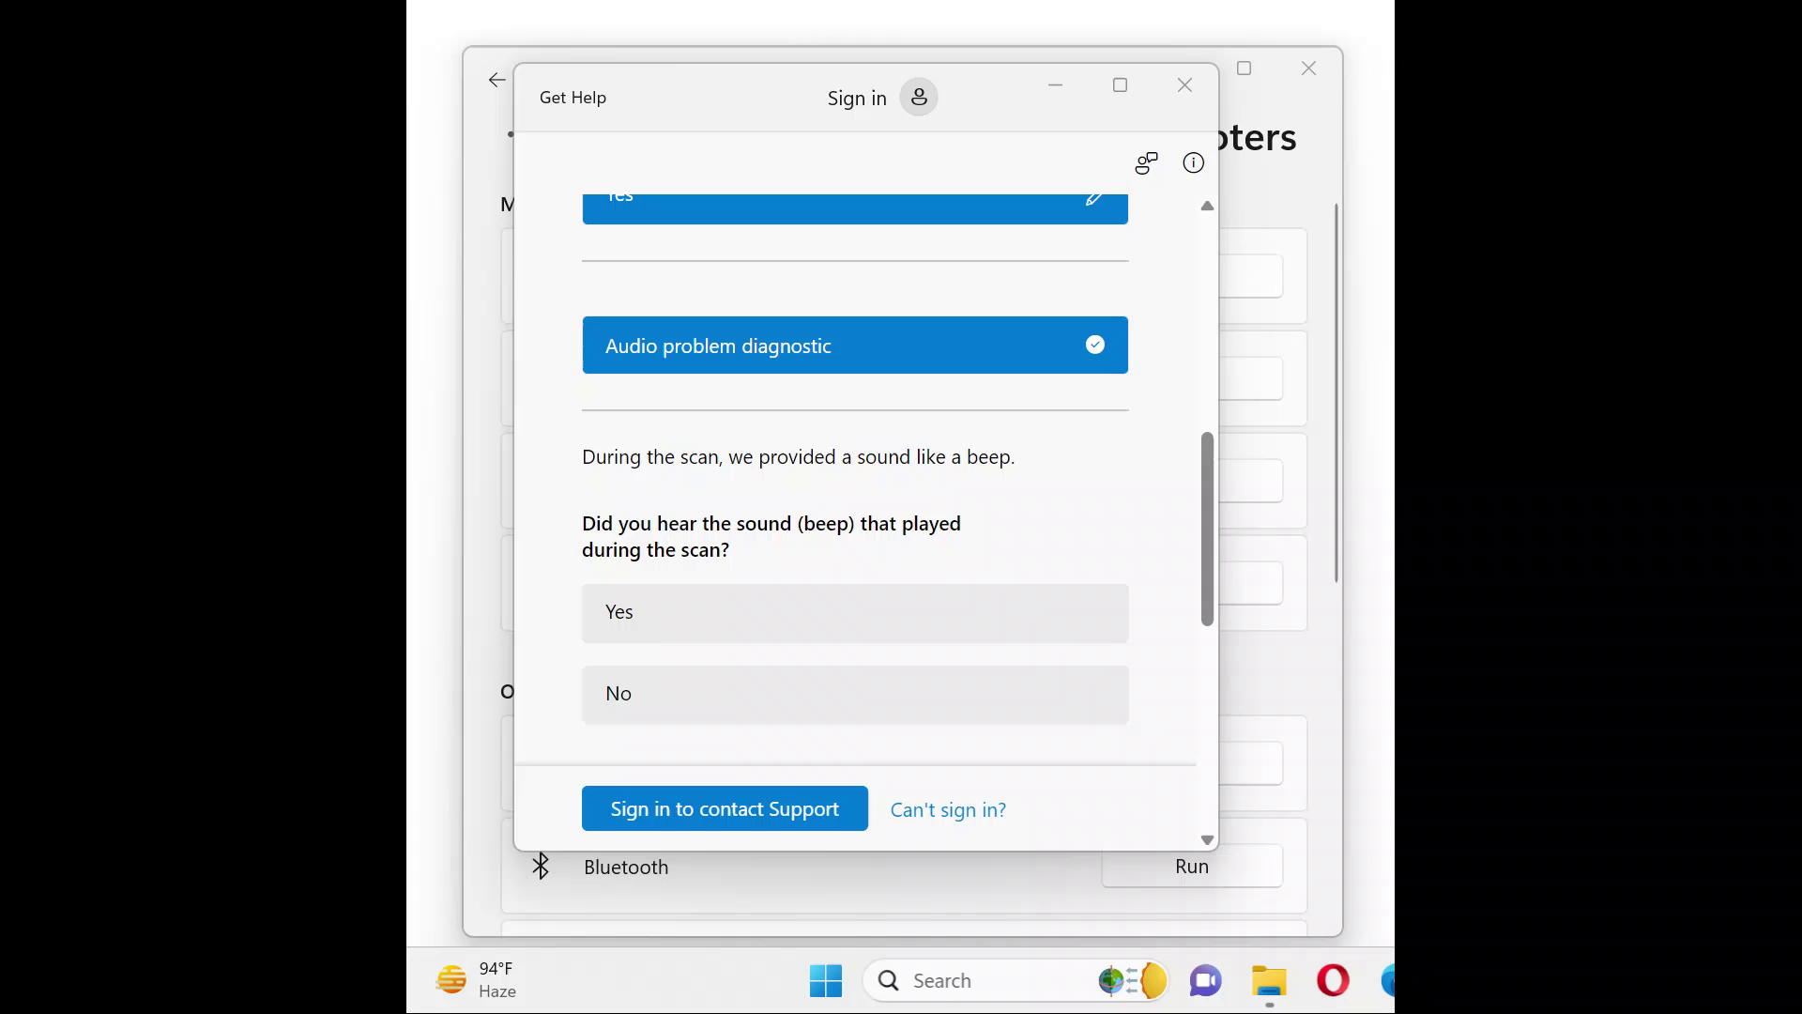
{"action": "scroll", "coordinate": [1200, 479], "scroll_direction": "down", "scroll_amount": 1}
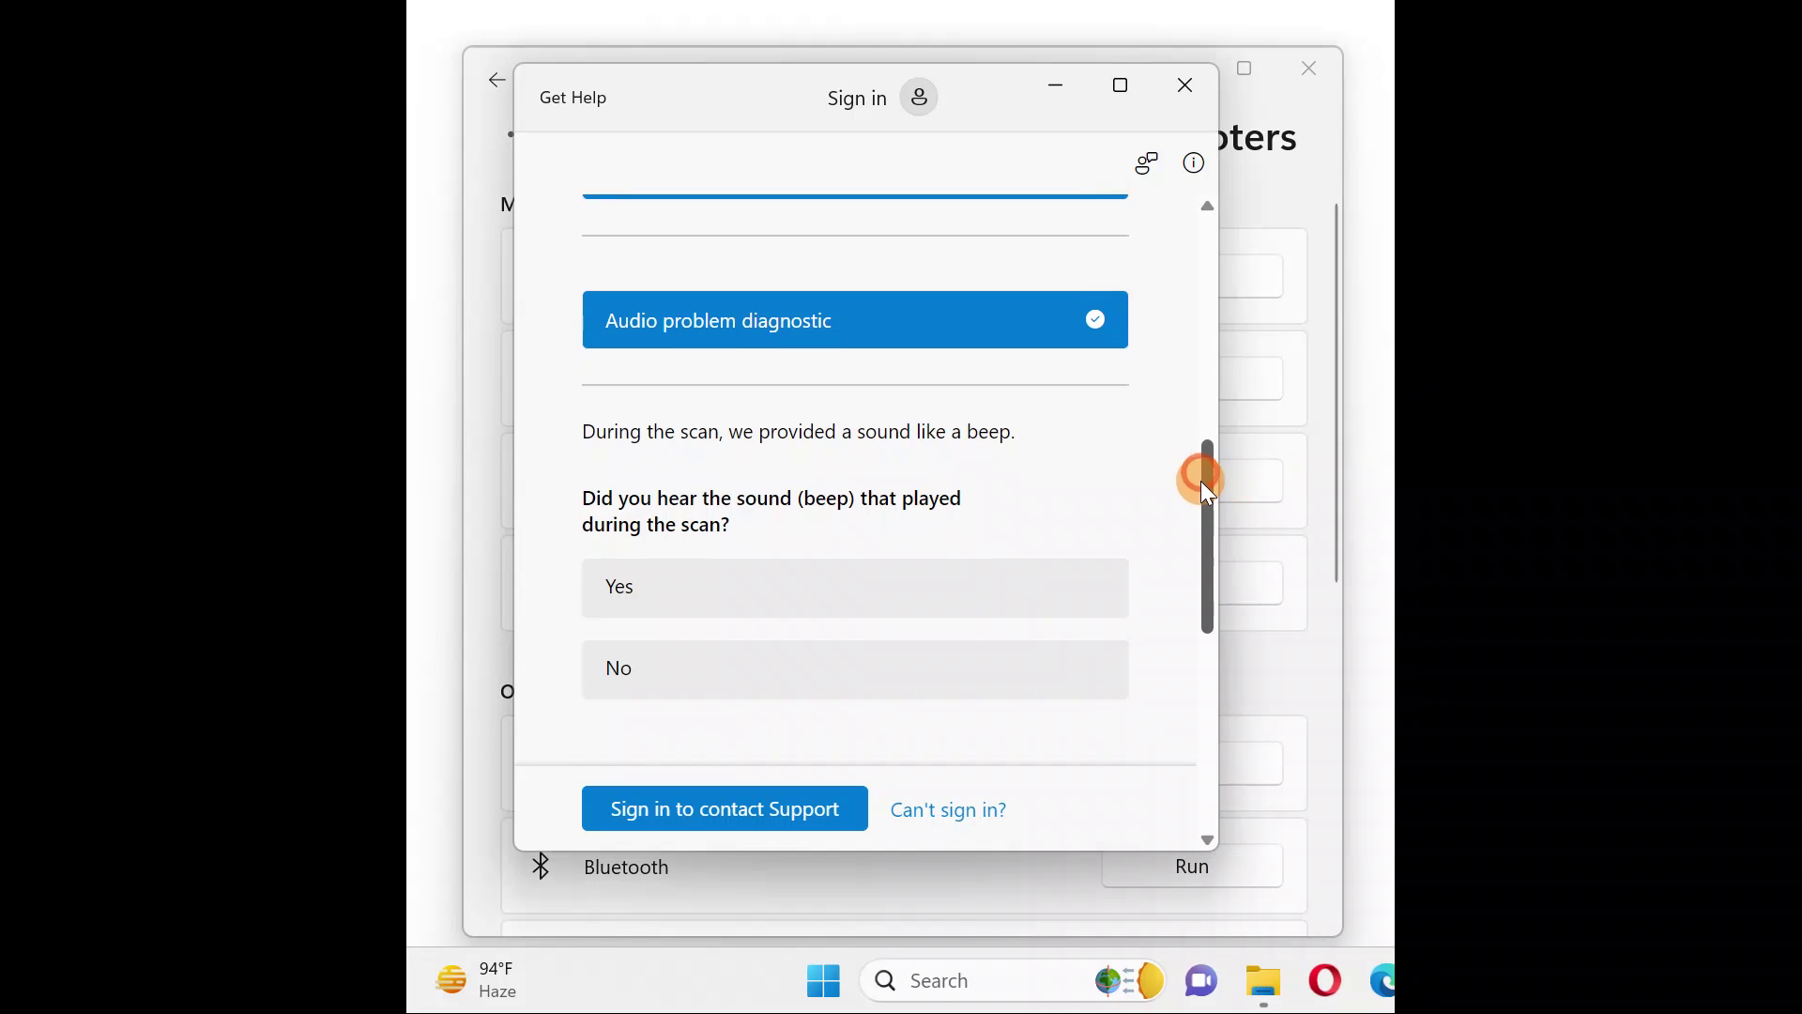
{"action": "left_click", "coordinate": [754, 594]}
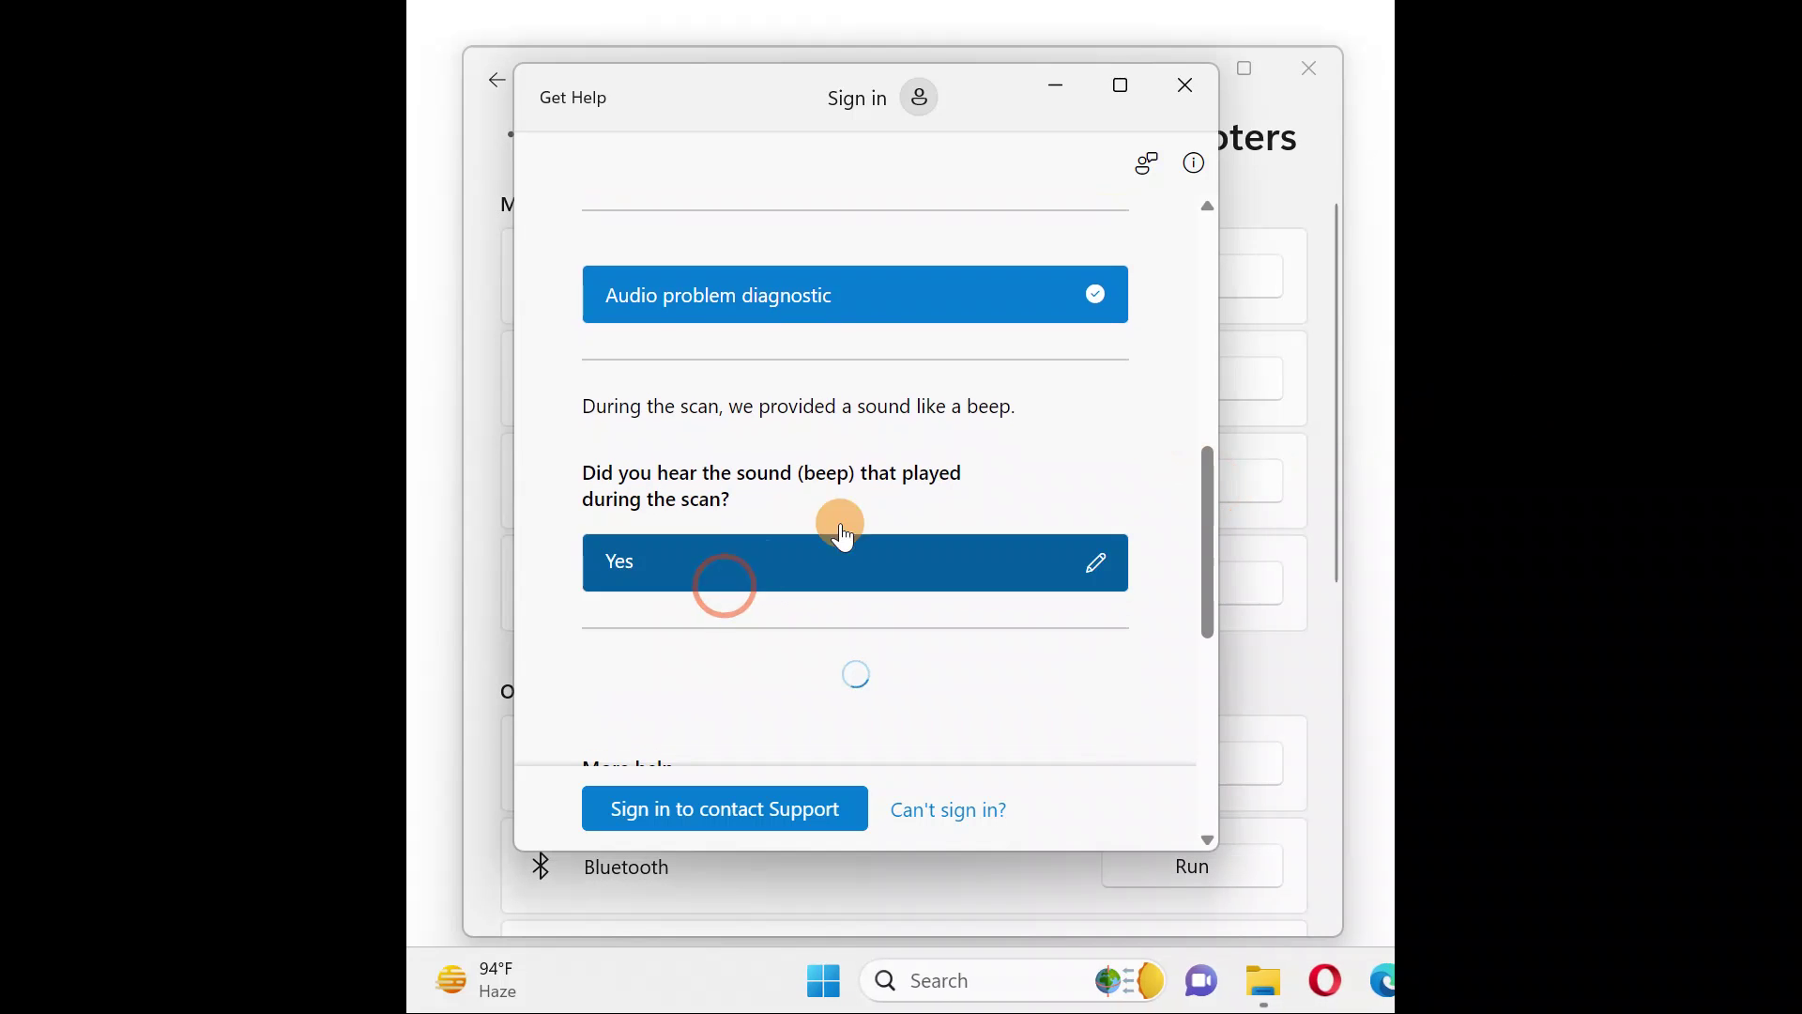
{"action": "left_click_drag", "start_coordinate": [1192, 438], "coordinate": [1204, 524]}
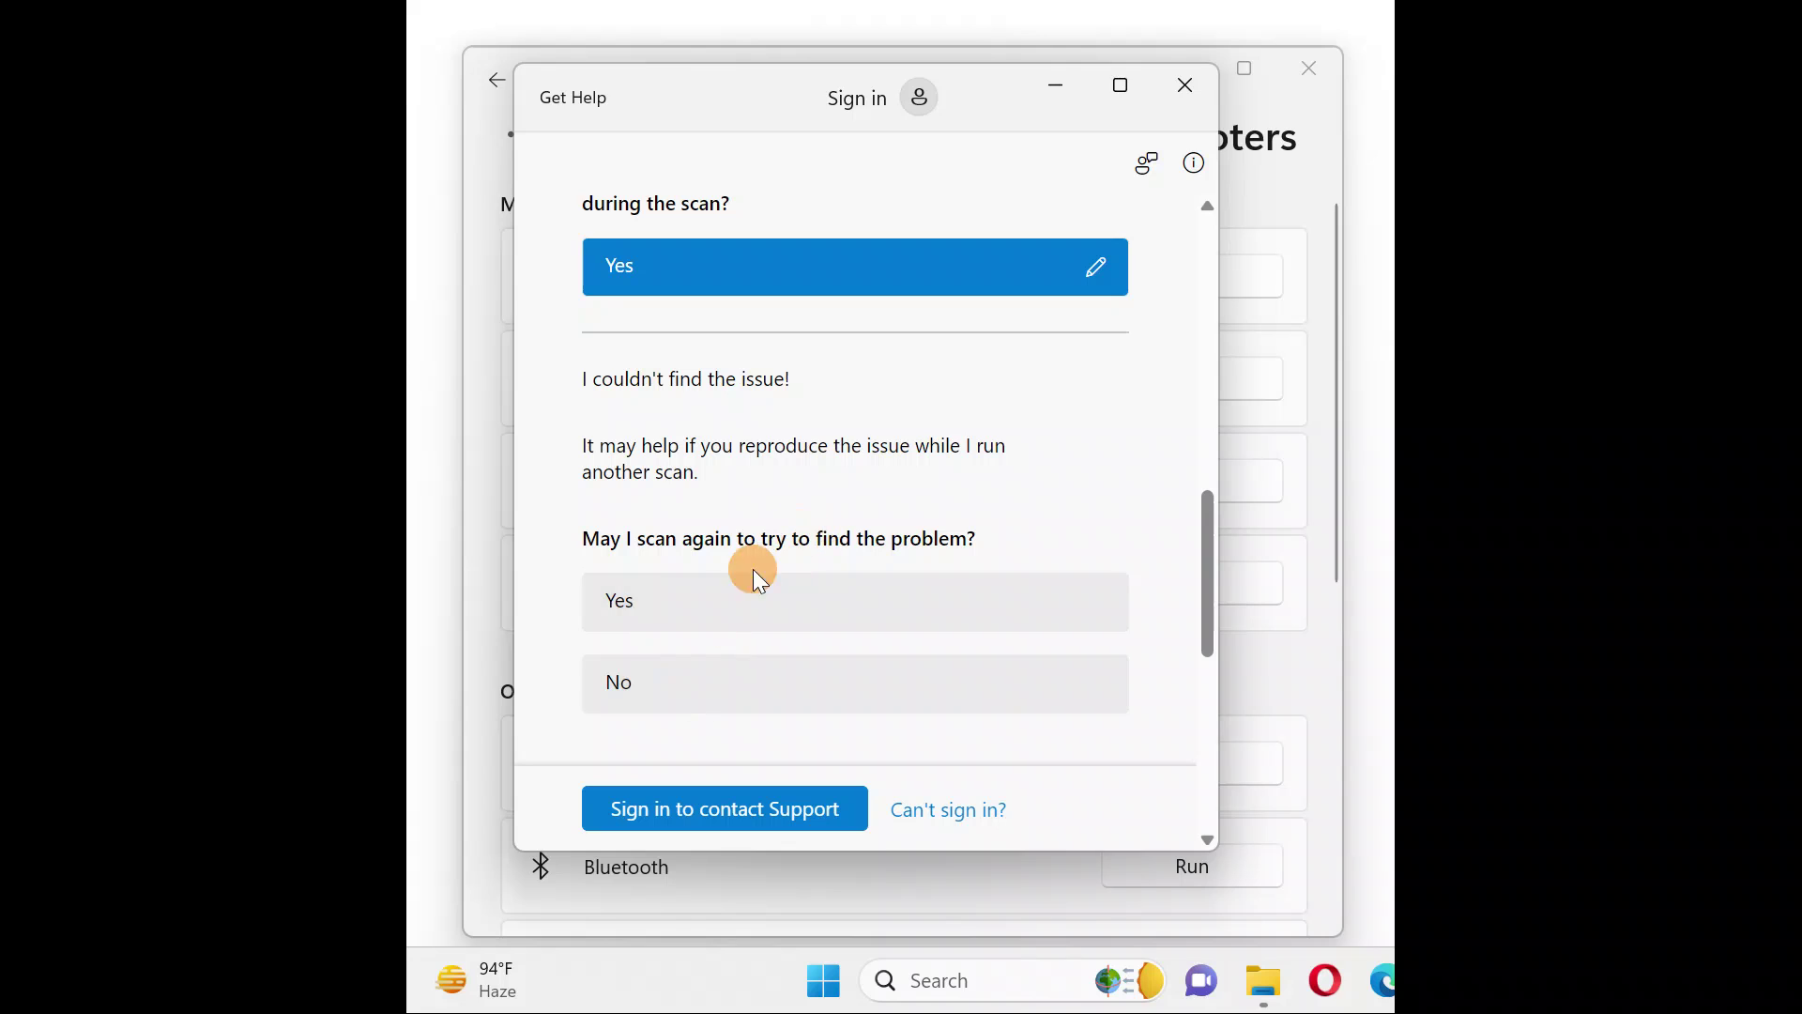
Step: Close the Get Help window, then the Settings window
{"action": "left_click", "coordinate": [1179, 93]}
{"action": "left_click", "coordinate": [1311, 70]}
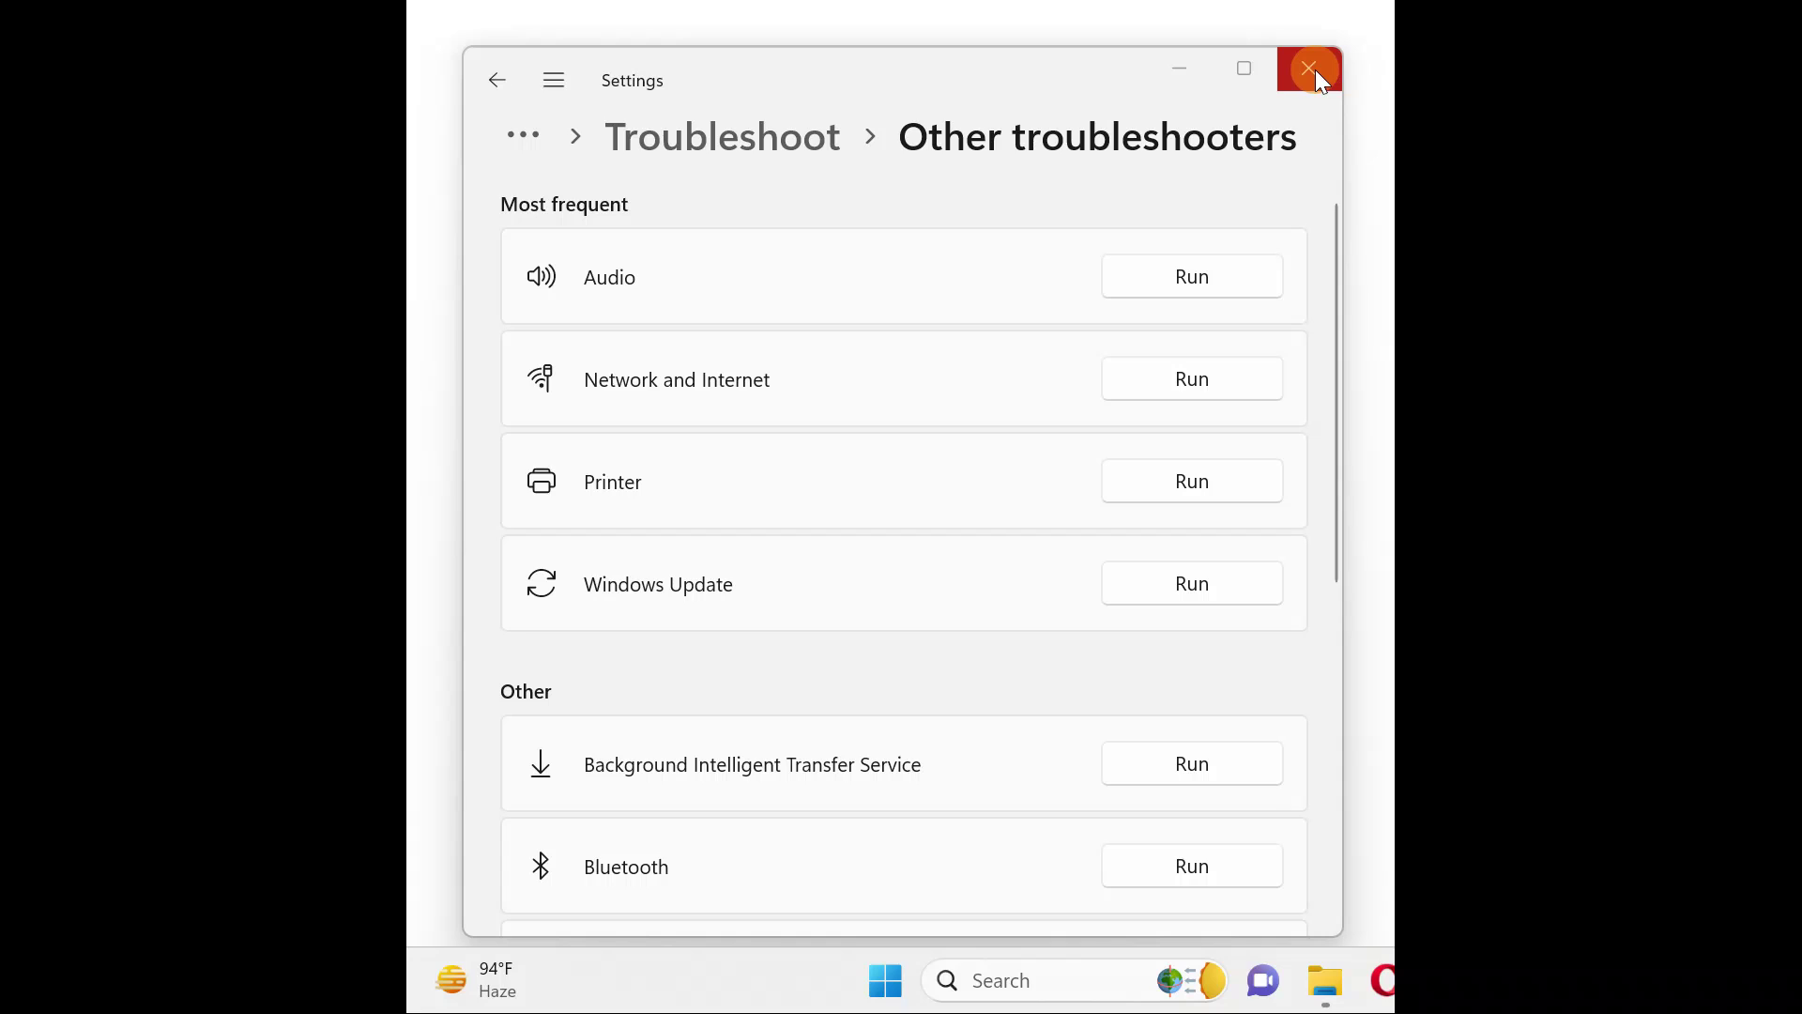